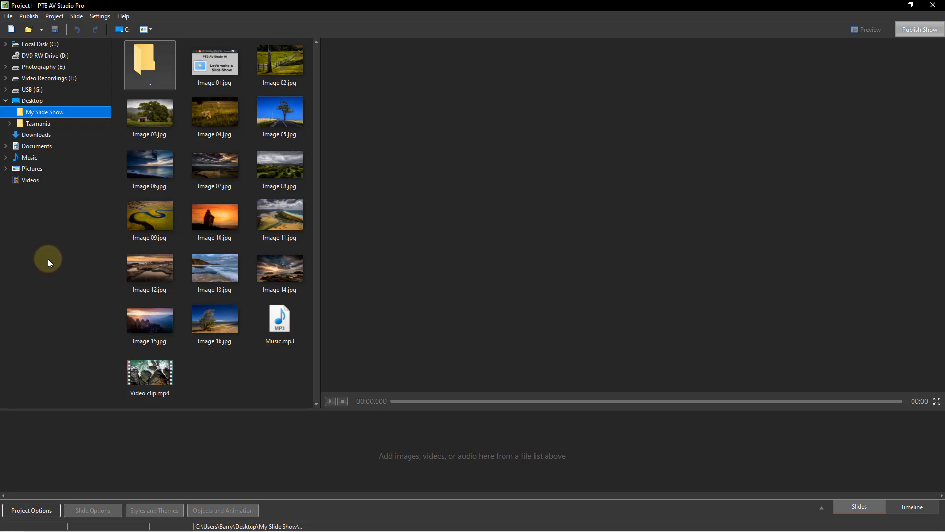
- Create a new project named My Slide Show with a 16:9 aspect ratio
{"action": "left_click", "coordinate": [8, 17]}
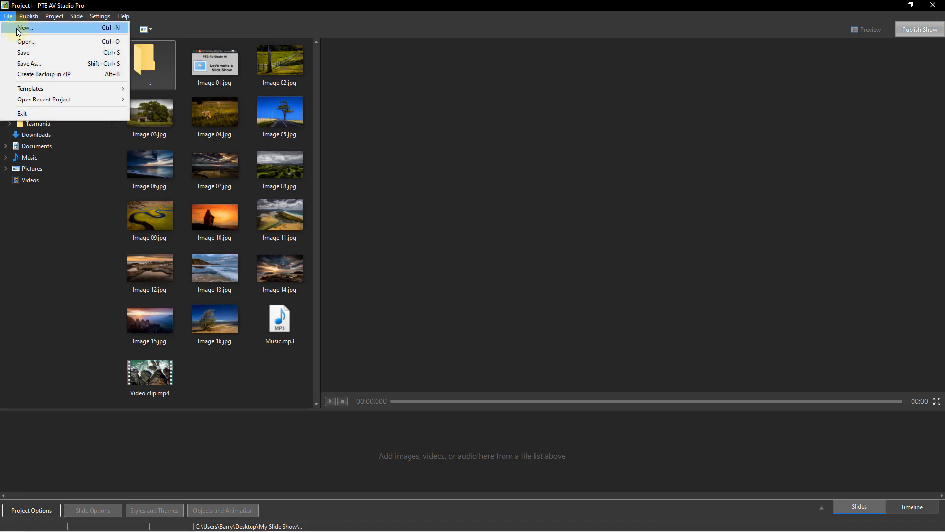
{"action": "left_click", "coordinate": [22, 33]}
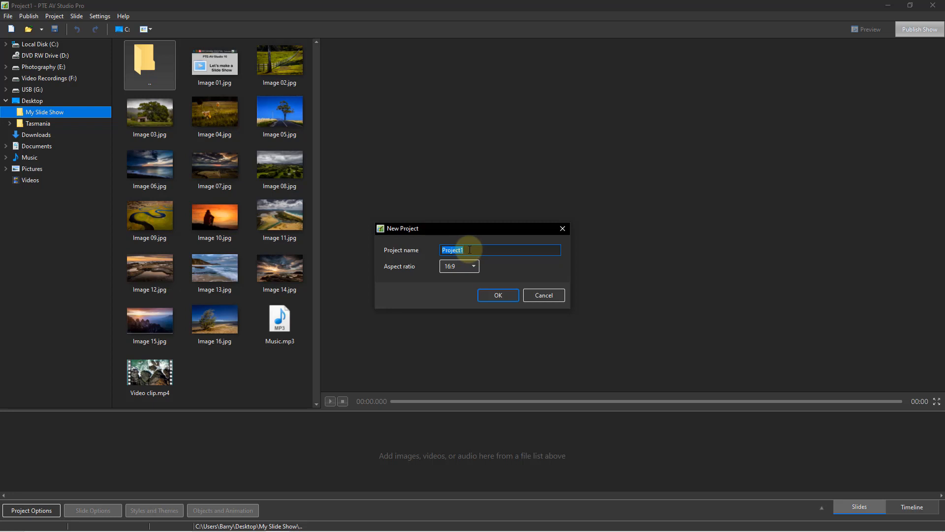
{"action": "type", "text": "My Slide Show"}
{"action": "left_click", "coordinate": [495, 295]}
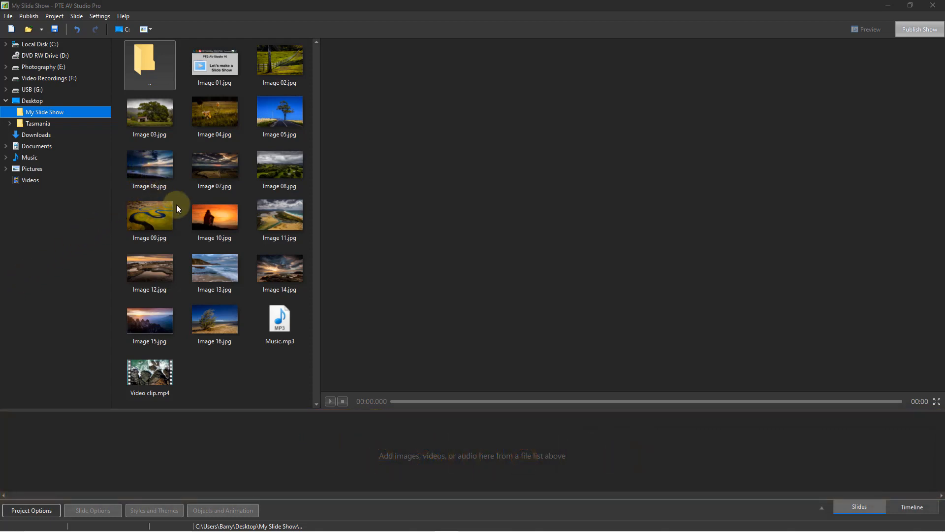
- Add Image 10.jpg to the empty slide list and remove it again
{"action": "double_click", "coordinate": [207, 216]}
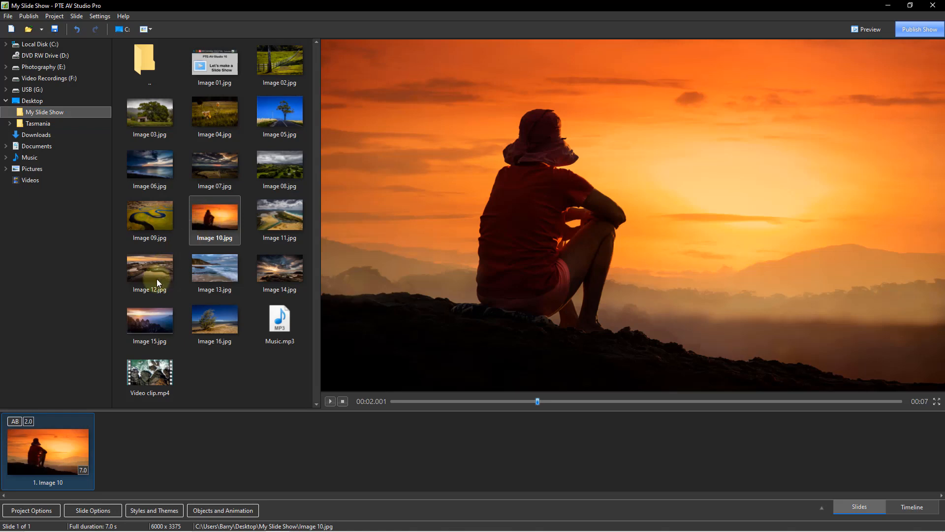
{"action": "left_click_drag", "start_coordinate": [67, 444], "coordinate": [219, 290]}
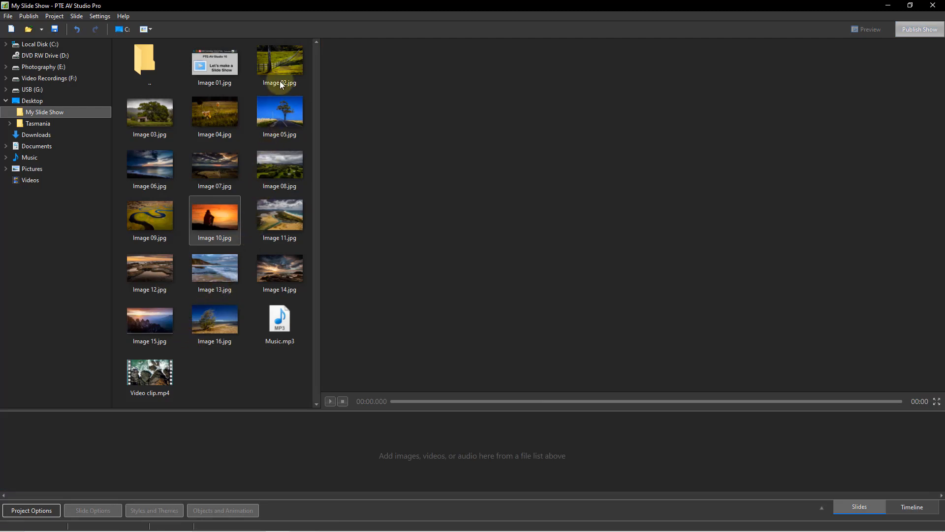
- Add Image 02.jpg through Image 16.jpg, Music.mp3 and Video clip.mp4 to the slide list, accepting the music as an audio track
{"action": "left_click", "coordinate": [270, 63]}
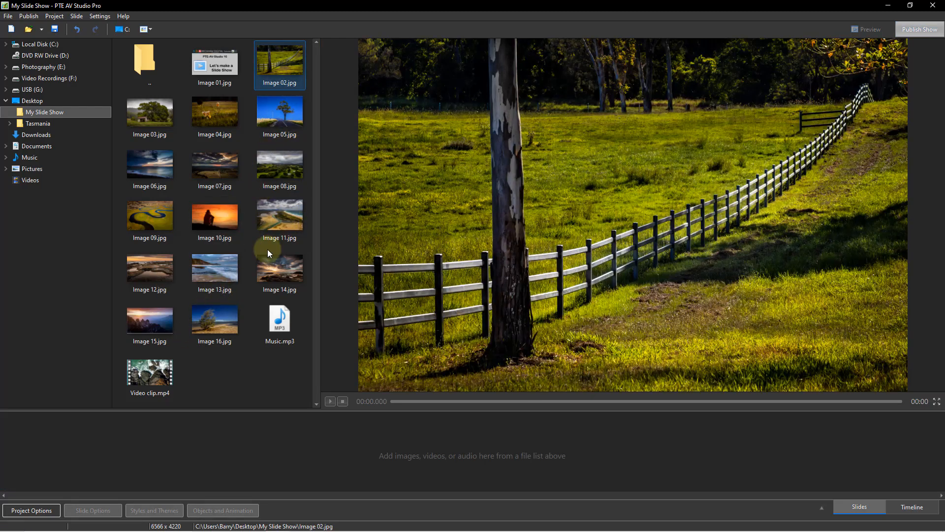
{"action": "left_click", "coordinate": [152, 378], "text": "shift"}
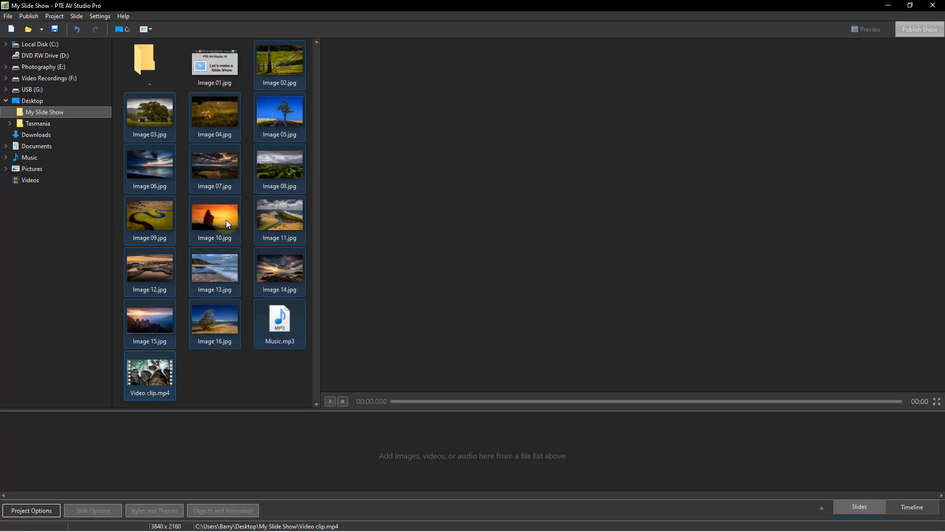
{"action": "left_click_drag", "start_coordinate": [147, 124], "coordinate": [75, 464]}
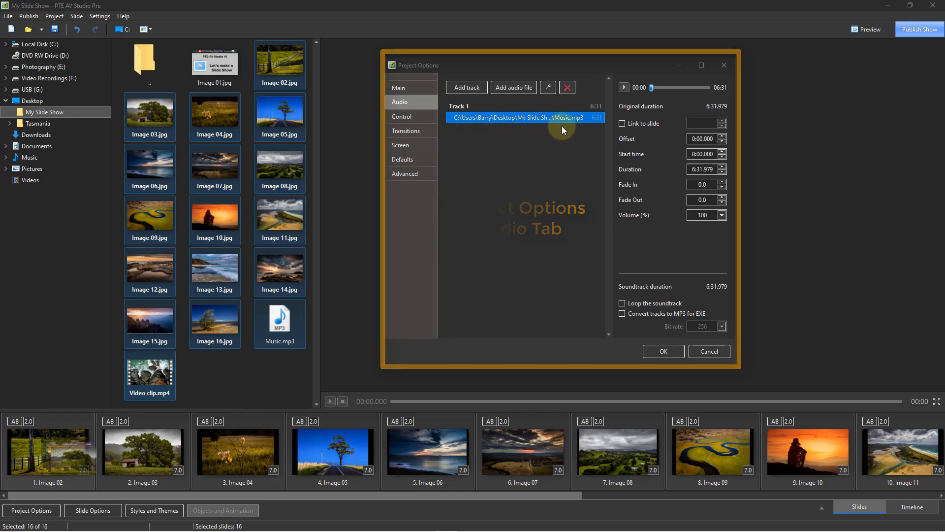
{"action": "left_click", "coordinate": [656, 351]}
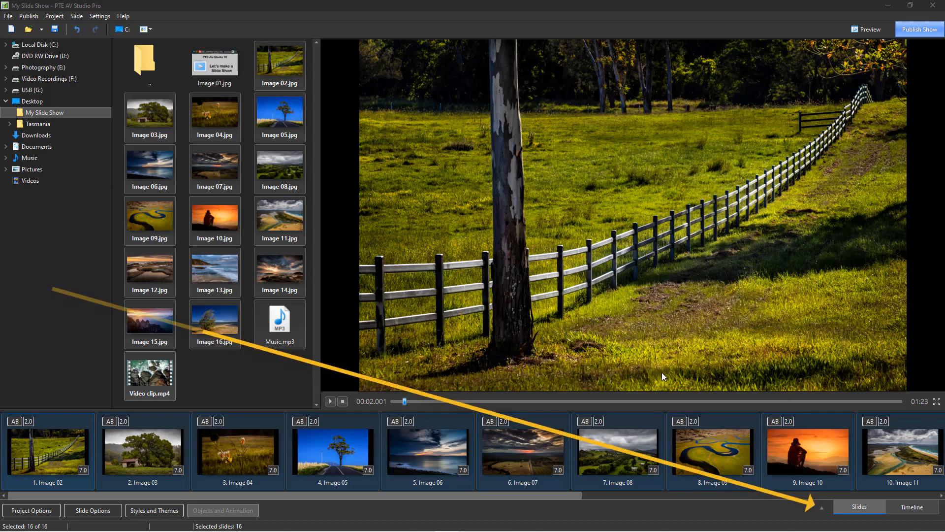
- Expand the slide list to fill the whole workspace and enlarge the slide thumbnails to six per row
{"action": "left_click", "coordinate": [821, 510]}
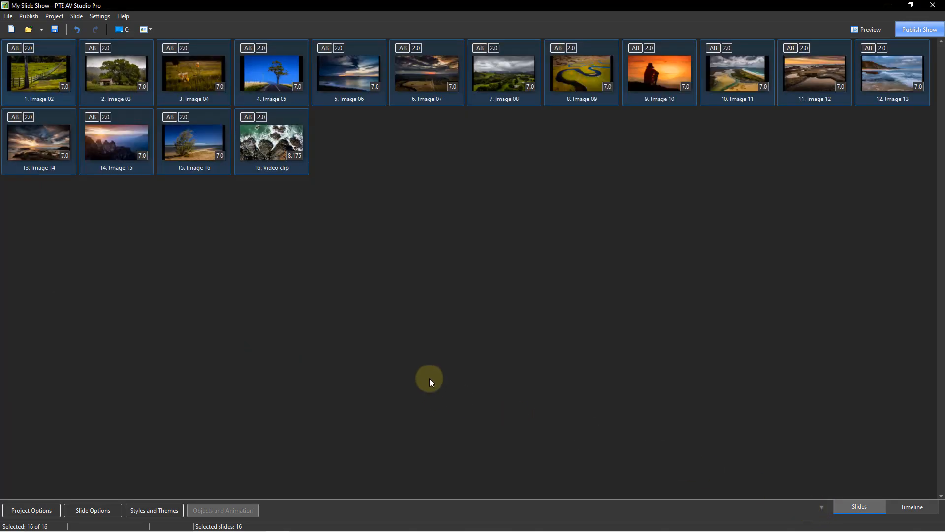
{"action": "left_click", "coordinate": [281, 307]}
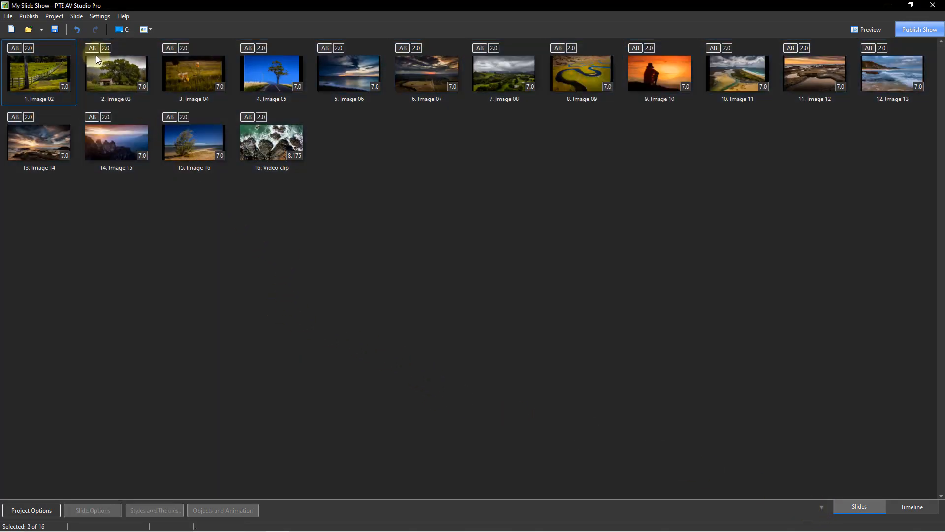
{"action": "left_click", "coordinate": [149, 31]}
{"action": "left_click_drag", "start_coordinate": [102, 44], "coordinate": [114, 45]}
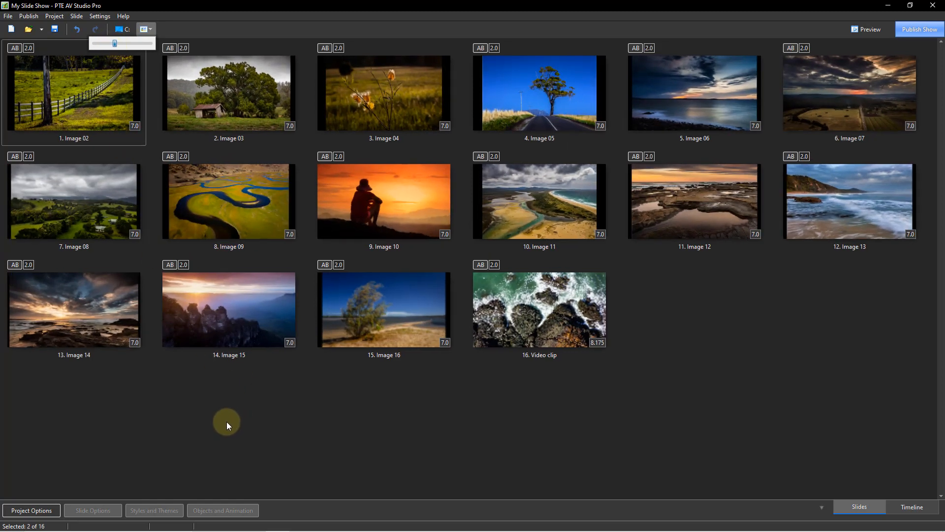
{"action": "left_click", "coordinate": [303, 430]}
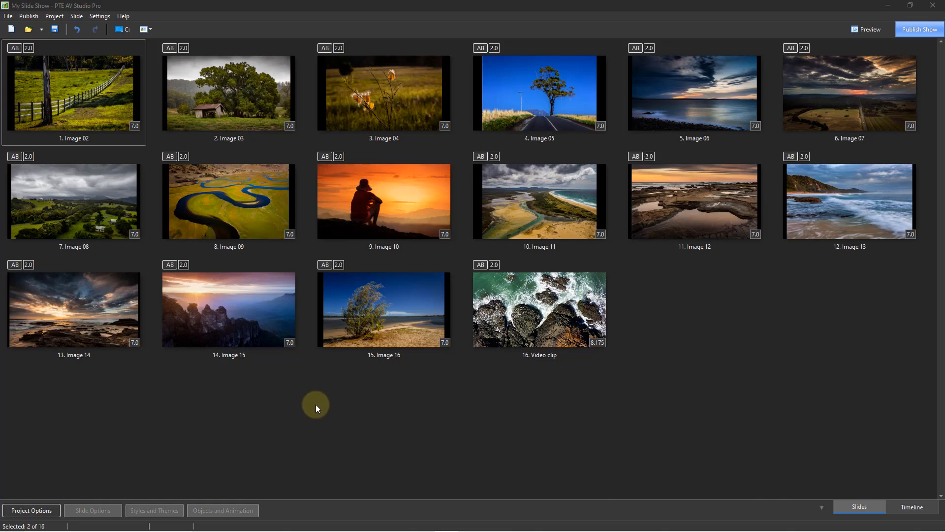
- Reorder the slides by moving Image 10 to the beginning and Image 15, Image 12 and Image 14 in turn to the end
{"action": "left_click", "coordinate": [373, 217]}
{"action": "left_click_drag", "start_coordinate": [393, 205], "coordinate": [40, 96]}
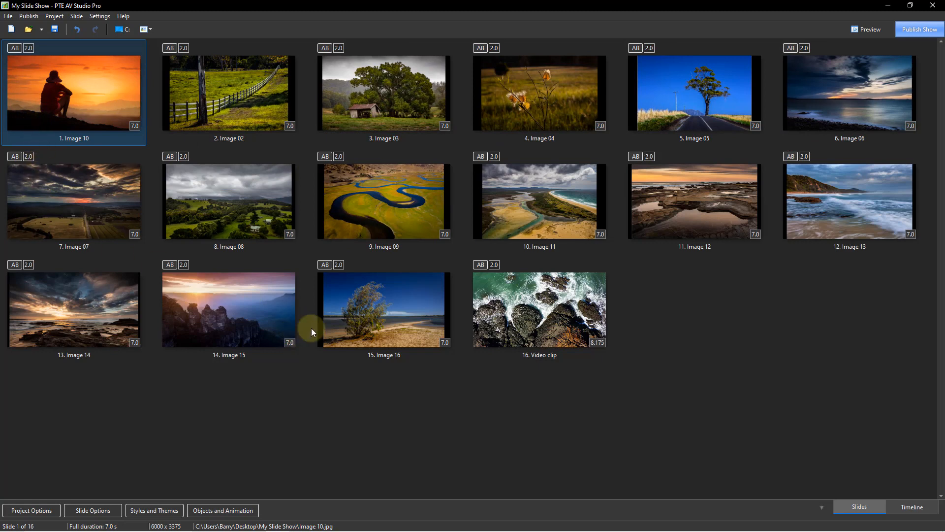
{"action": "left_click_drag", "start_coordinate": [206, 319], "coordinate": [635, 305]}
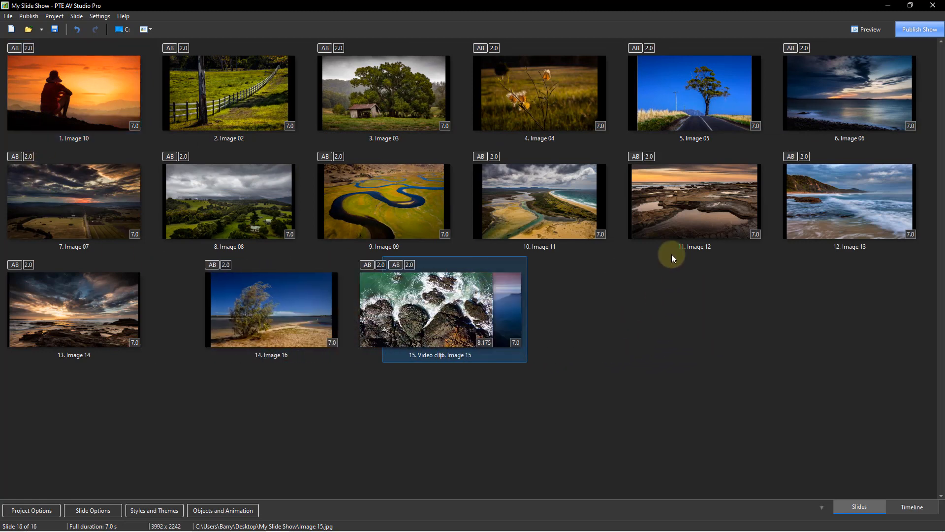
{"action": "left_click_drag", "start_coordinate": [689, 190], "coordinate": [674, 334]}
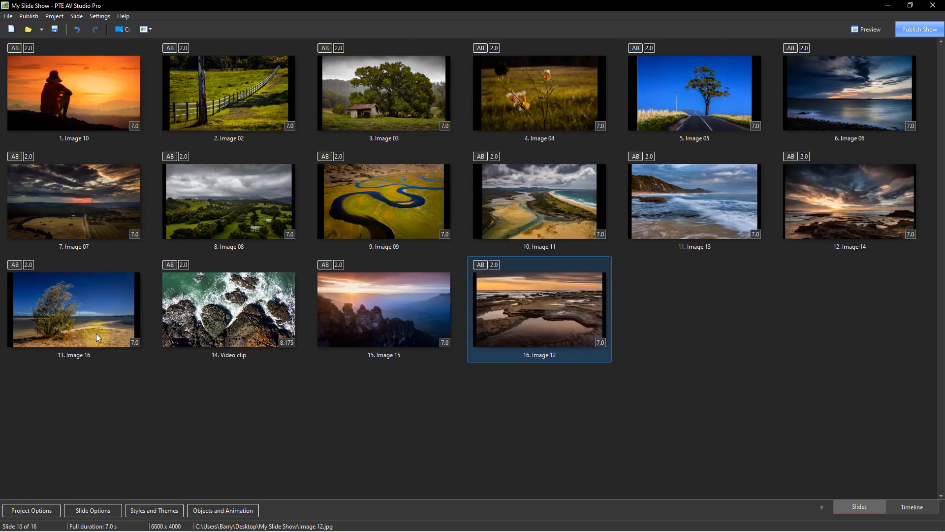
{"action": "left_click_drag", "start_coordinate": [815, 237], "coordinate": [649, 394]}
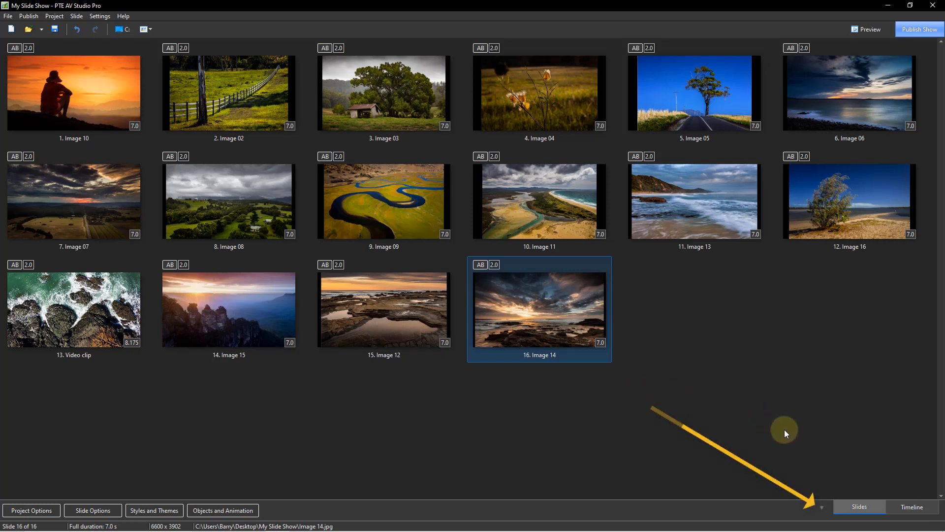
- Restore the standard layout with file list and preview, and move the Image 16 slide between Image 08 and Image 09
{"action": "left_click", "coordinate": [821, 508]}
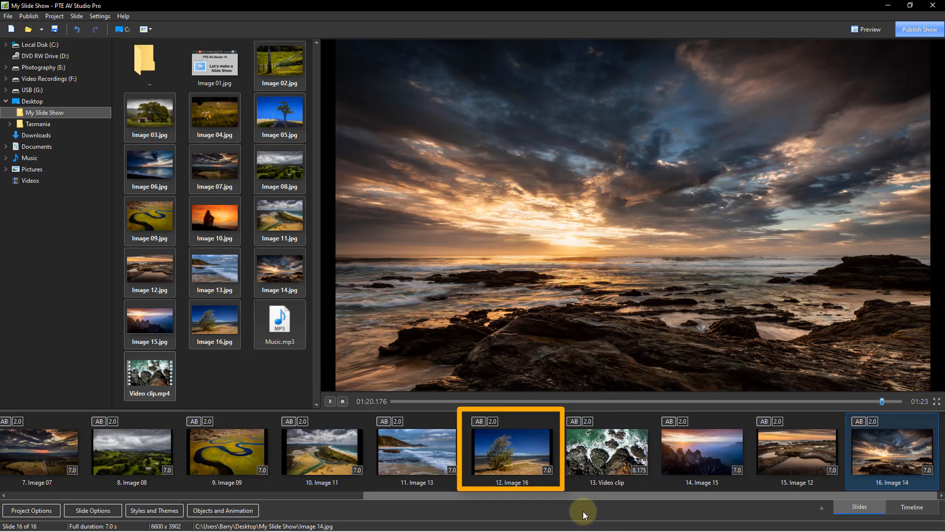
{"action": "left_click", "coordinate": [523, 458]}
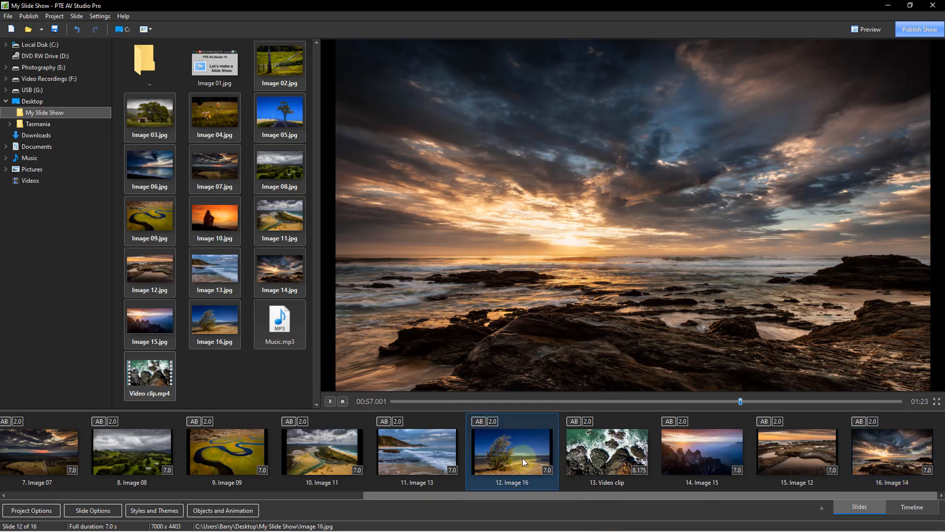
{"action": "left_click_drag", "start_coordinate": [485, 458], "coordinate": [211, 460]}
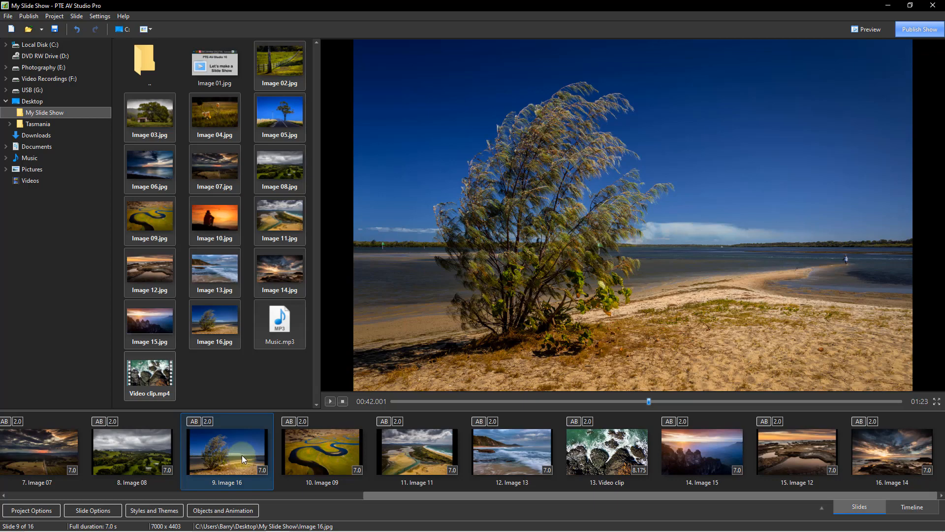
- Save the project as My Slide Show in the My Slide Show folder on the Desktop
{"action": "left_click", "coordinate": [8, 16]}
{"action": "left_click", "coordinate": [29, 63]}
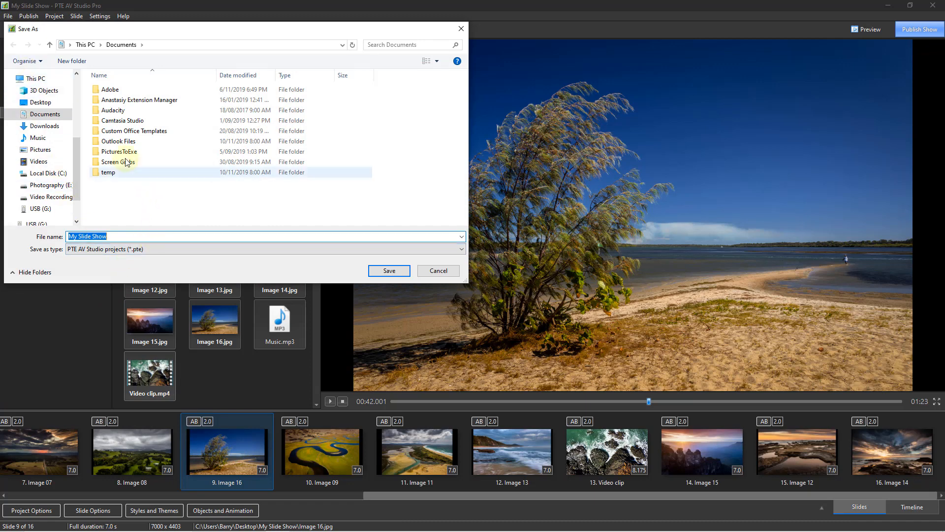
{"action": "left_click", "coordinate": [41, 102]}
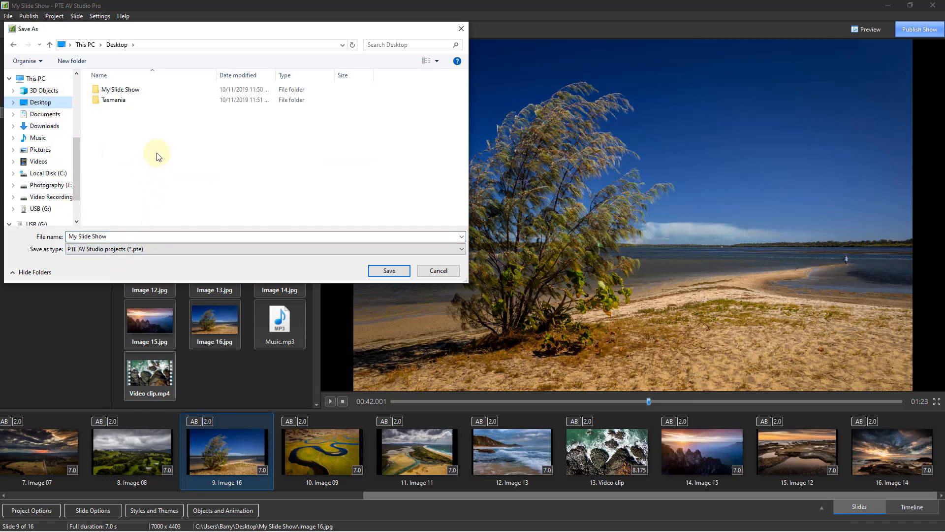
{"action": "double_click", "coordinate": [132, 91]}
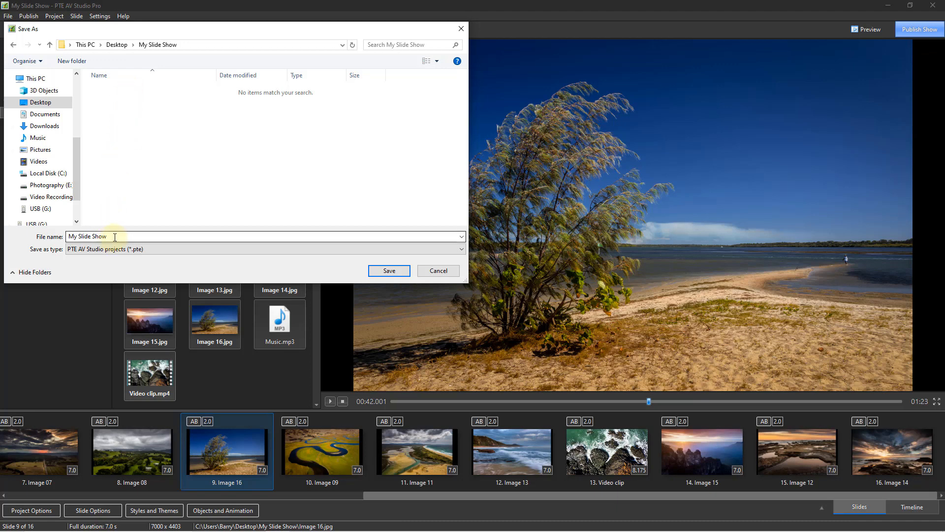
{"action": "left_click", "coordinate": [379, 271]}
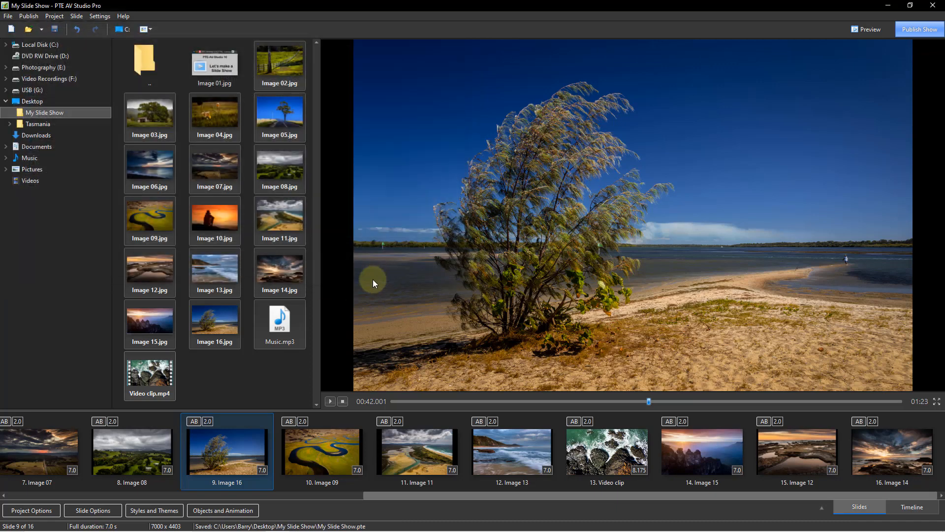
- Try enabling the Mosaic and Curling of page transitions in the project-wide transition options, and discard the changes
{"action": "left_click", "coordinate": [229, 447]}
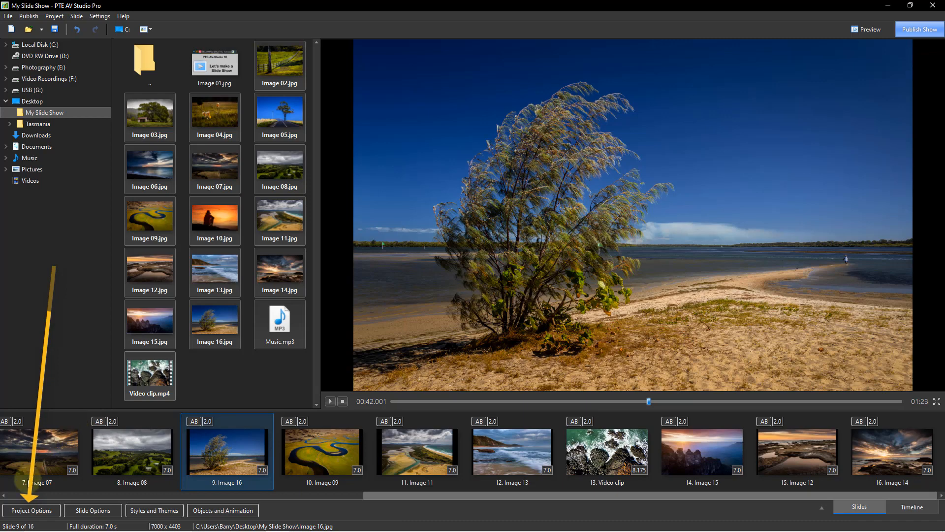
{"action": "left_click", "coordinate": [32, 514]}
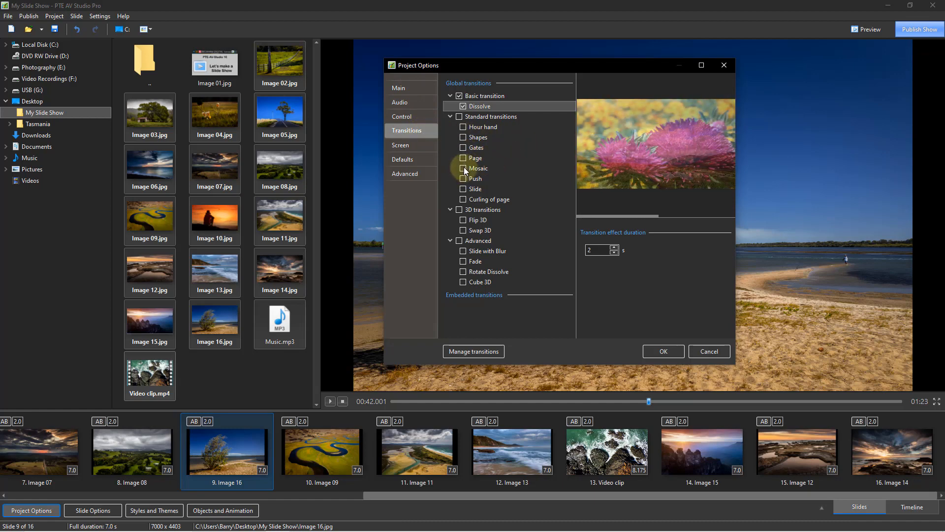
{"action": "left_click", "coordinate": [463, 170]}
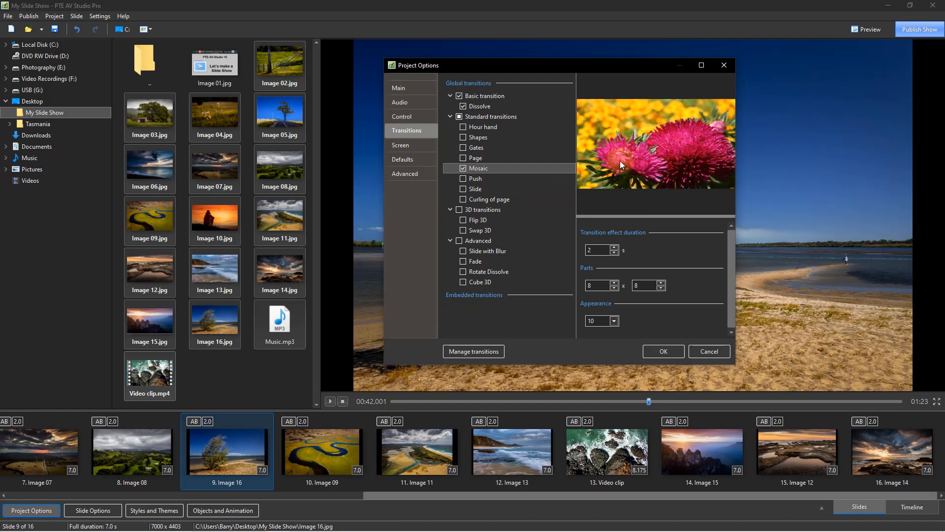
{"action": "left_click", "coordinate": [463, 200]}
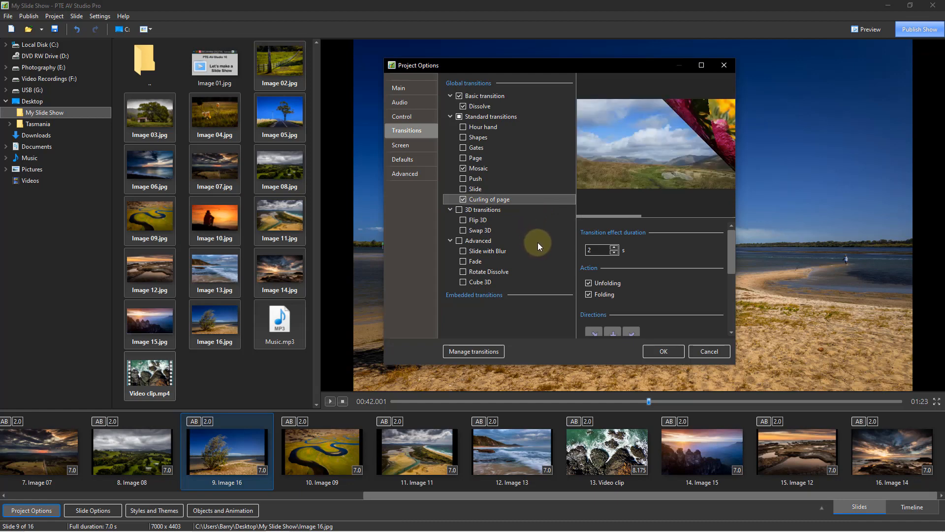
{"action": "left_click", "coordinate": [707, 351]}
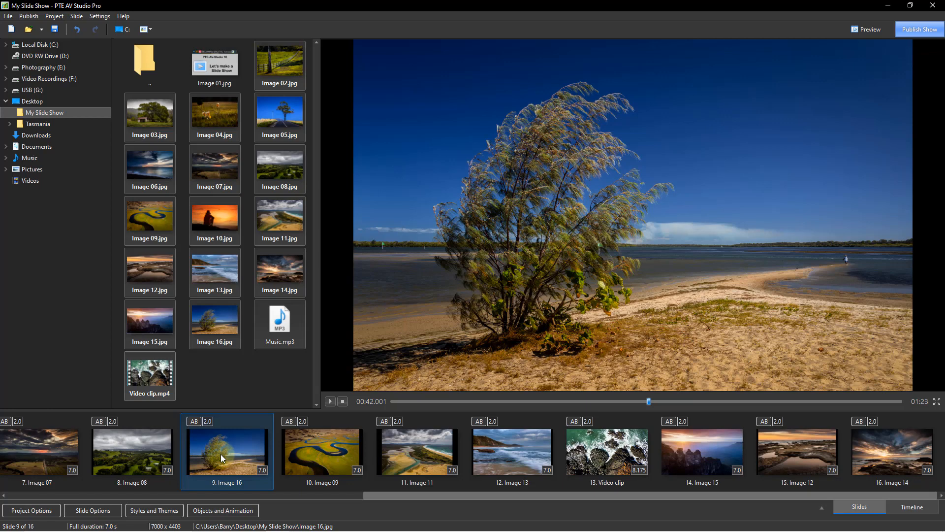
- Examine the individual transition options for the Image 11 slide and close them without applying changes
{"action": "left_click", "coordinate": [412, 448]}
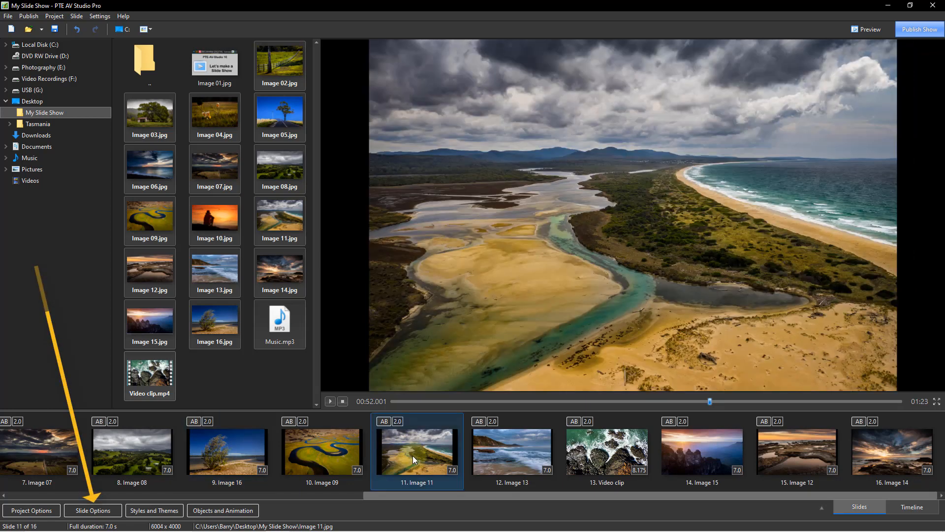
{"action": "left_click", "coordinate": [89, 509]}
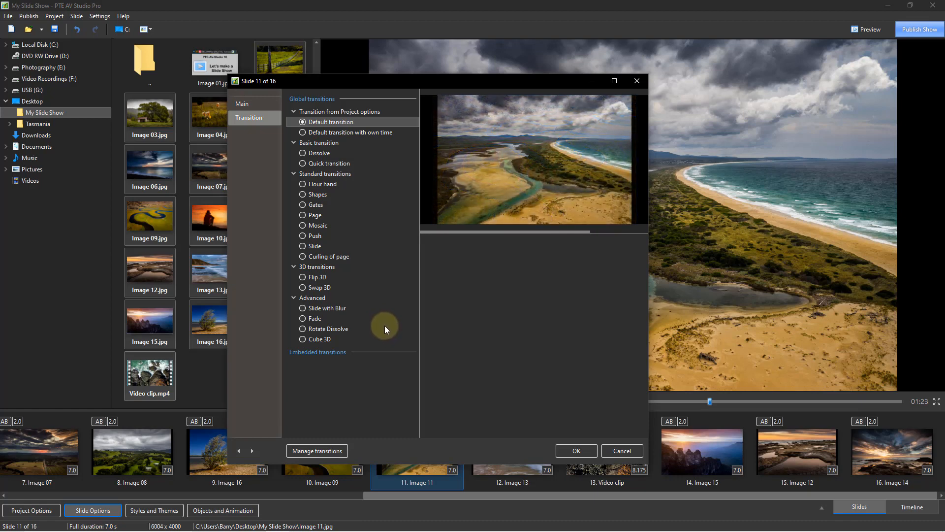
{"action": "left_click", "coordinate": [620, 451]}
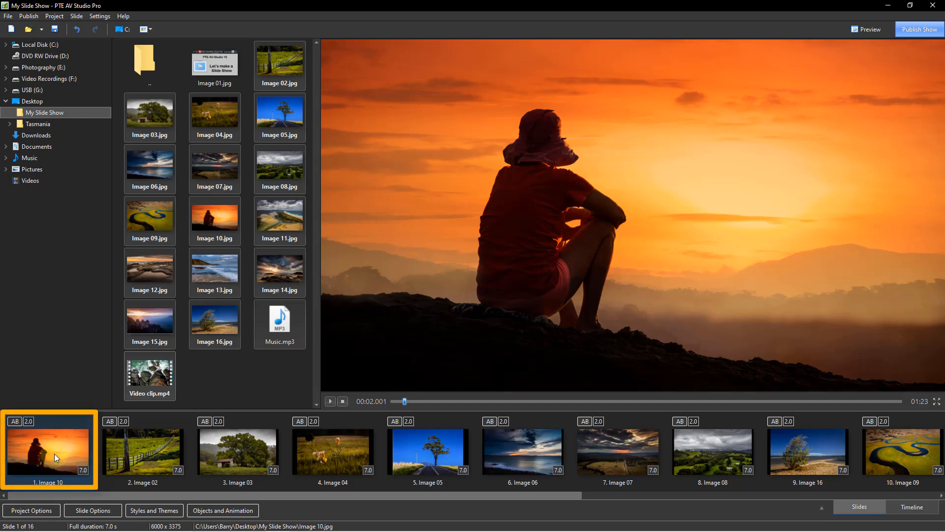
- Insert a blank slide before the Image 10 slide at the start of the show
{"action": "right_click", "coordinate": [49, 450]}
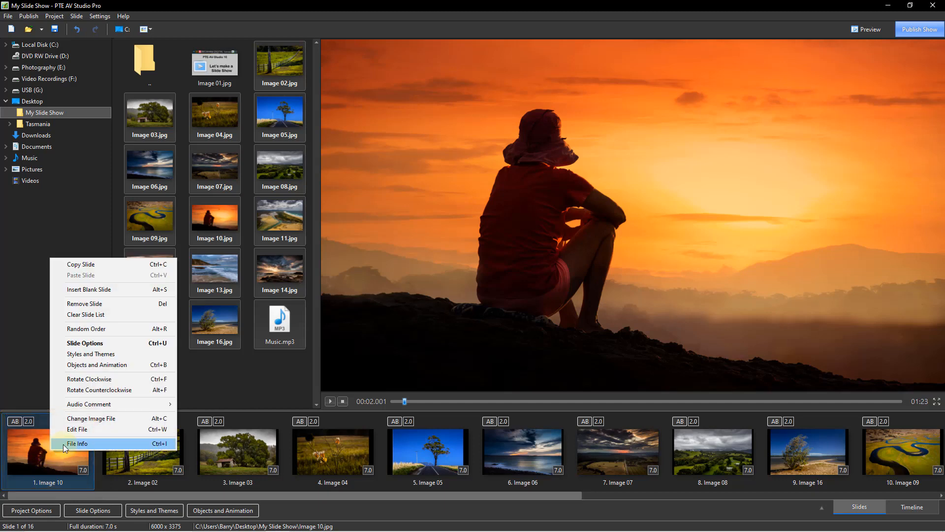
{"action": "left_click", "coordinate": [102, 291]}
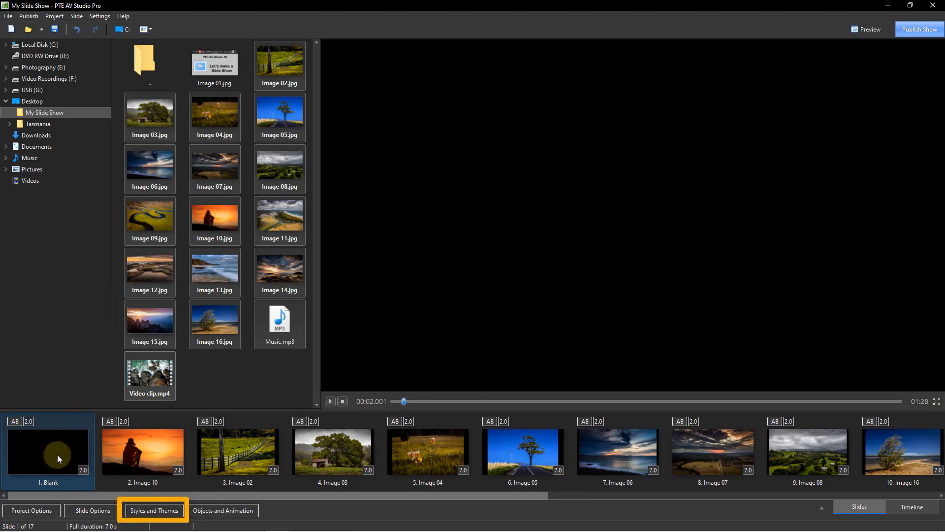
- Apply the Blank - Caption - Pan Up style to the opening blank slide with the caption "My Slide Show"
{"action": "left_click", "coordinate": [139, 511]}
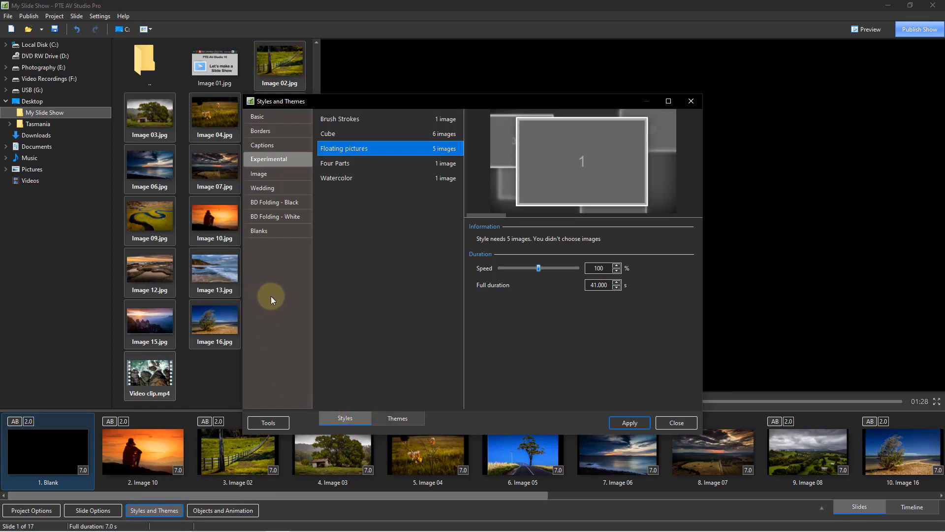
{"action": "left_click", "coordinate": [265, 146]}
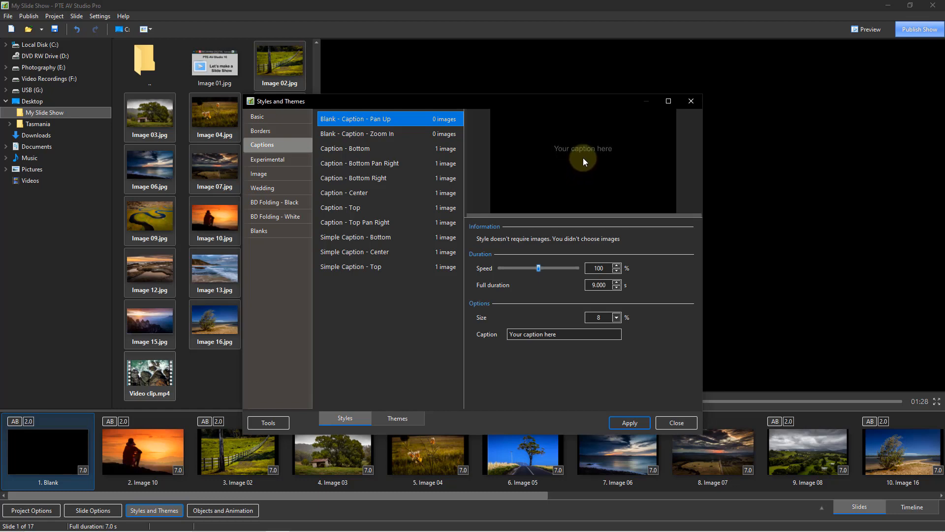
{"action": "double_click", "coordinate": [564, 334]}
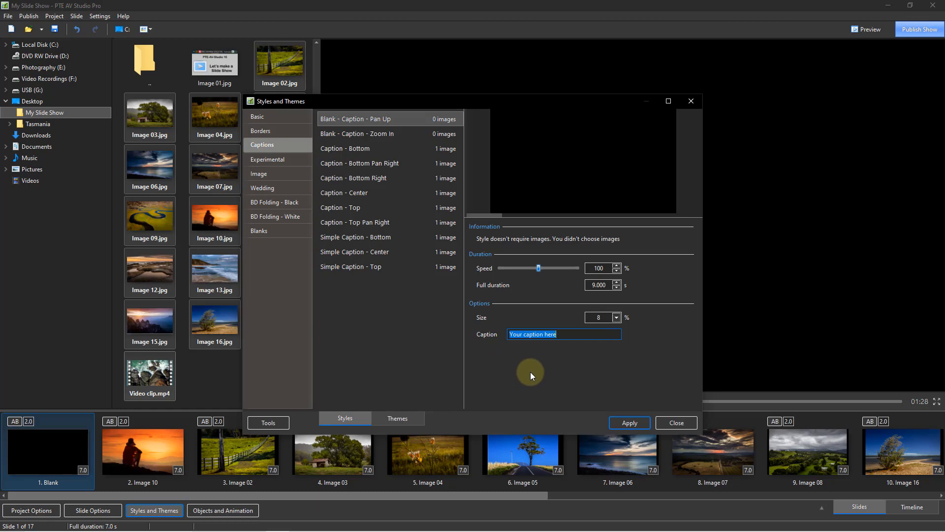
{"action": "type", "text": "M"}
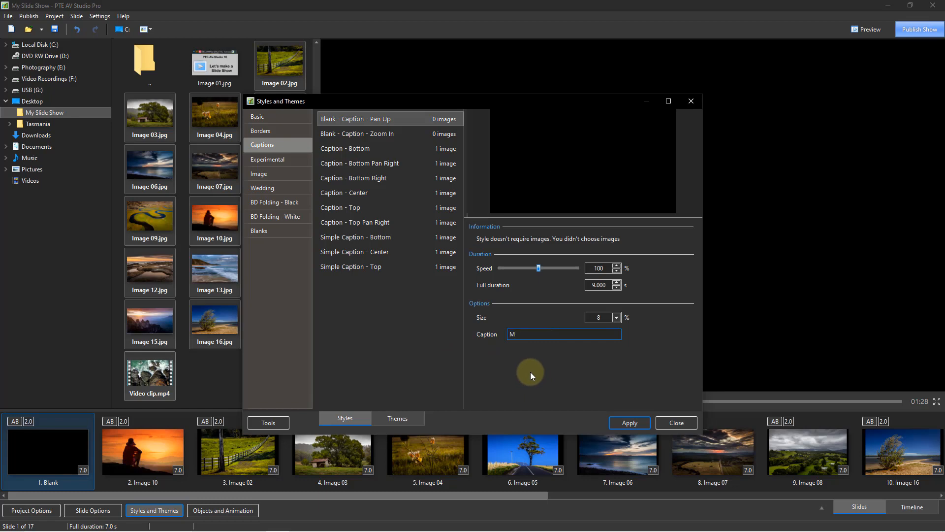
{"action": "type", "text": "y Slide Show"}
{"action": "left_click", "coordinate": [629, 422]}
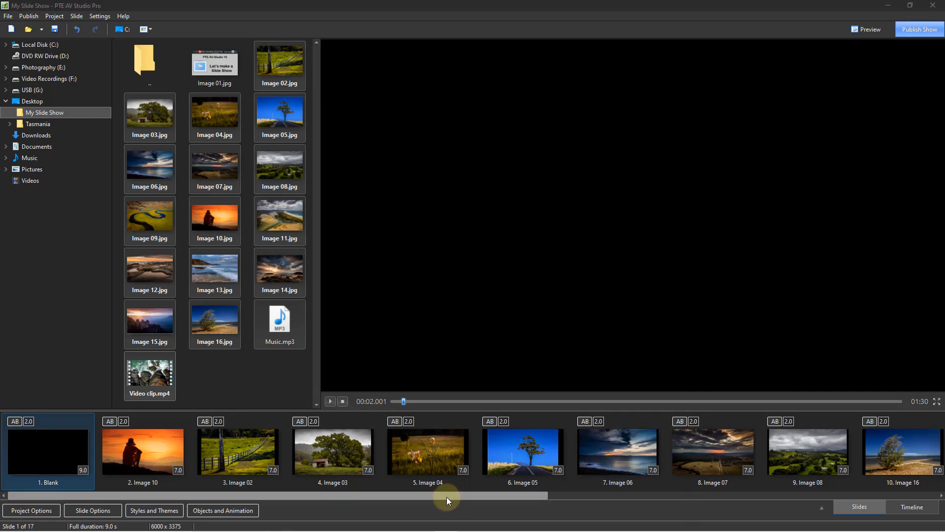
- Insert a blank slide after the Image 14 slide at the end of the show
{"action": "left_click_drag", "start_coordinate": [444, 496], "coordinate": [896, 477]}
{"action": "left_click", "coordinate": [940, 451]}
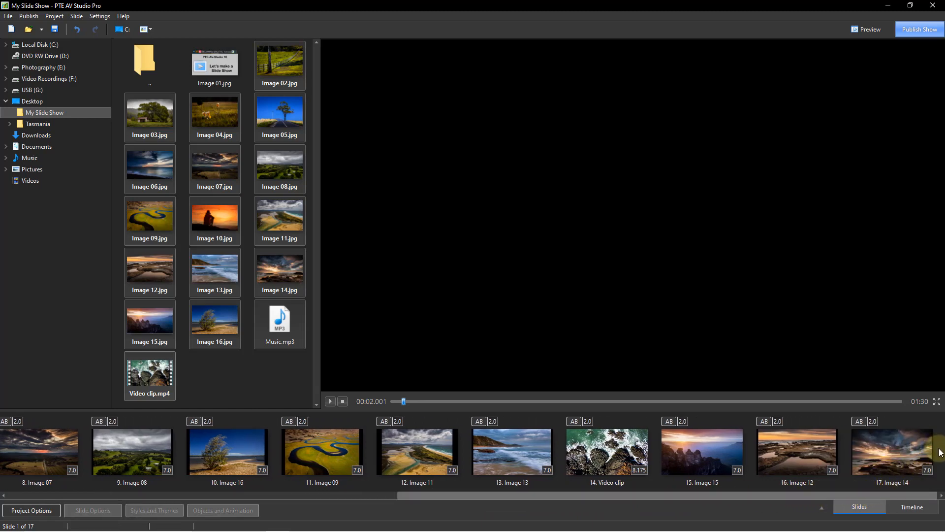
{"action": "right_click", "coordinate": [941, 451]}
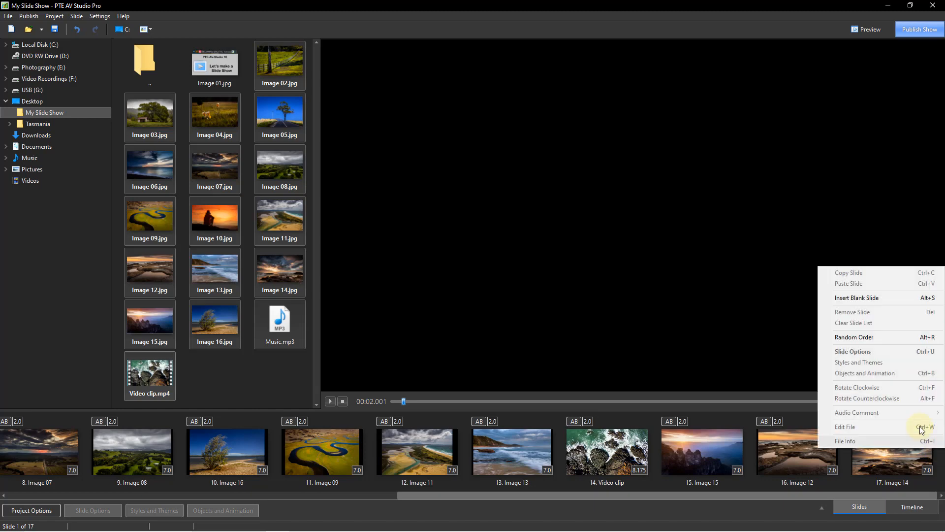
{"action": "left_click", "coordinate": [869, 297]}
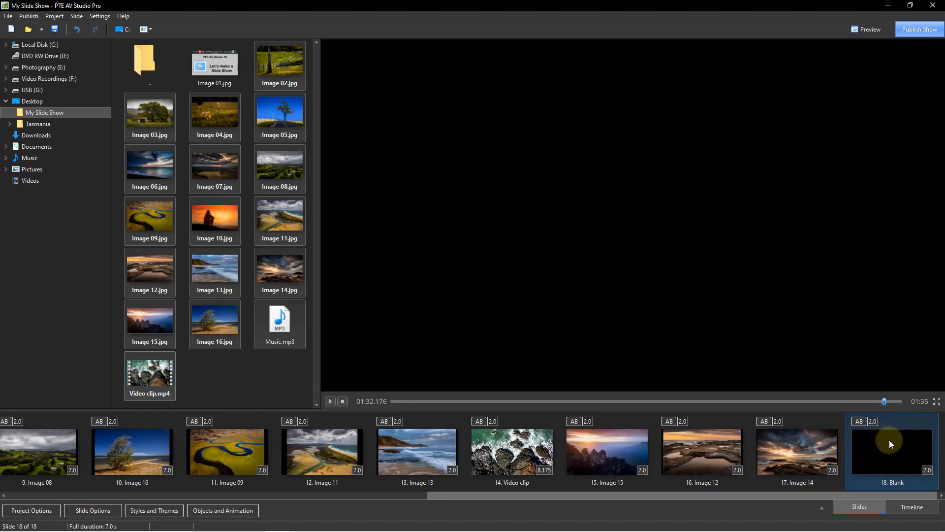
- Try moving the closing blank slide before Image 14, and move Image 14 back ahead of it
{"action": "left_click_drag", "start_coordinate": [891, 444], "coordinate": [725, 444]}
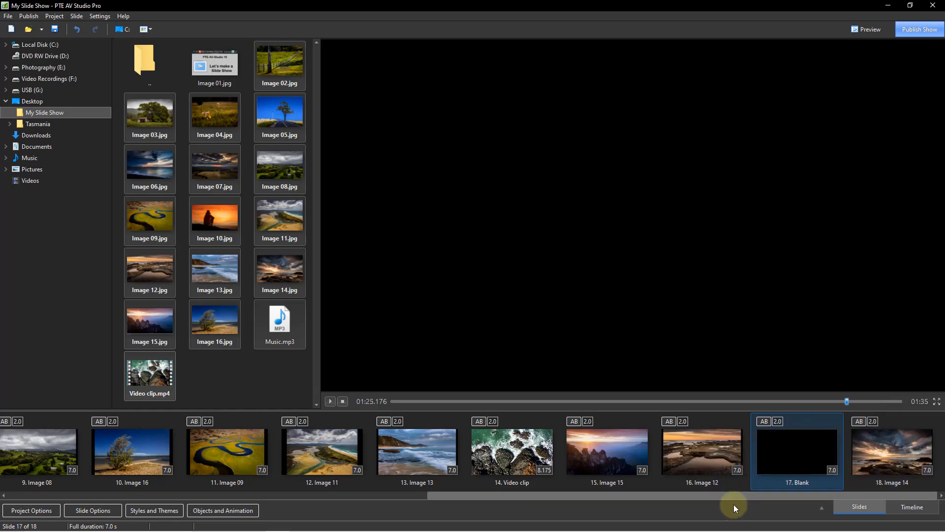
{"action": "left_click_drag", "start_coordinate": [902, 448], "coordinate": [763, 465]}
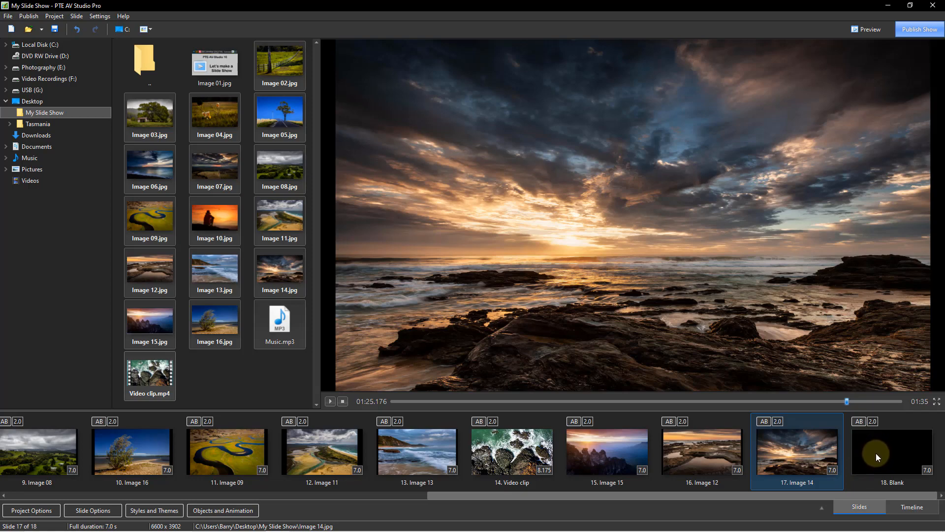
- Save the project over its existing file and return to the start of the slide list
{"action": "left_click_drag", "start_coordinate": [806, 493], "coordinate": [373, 503]}
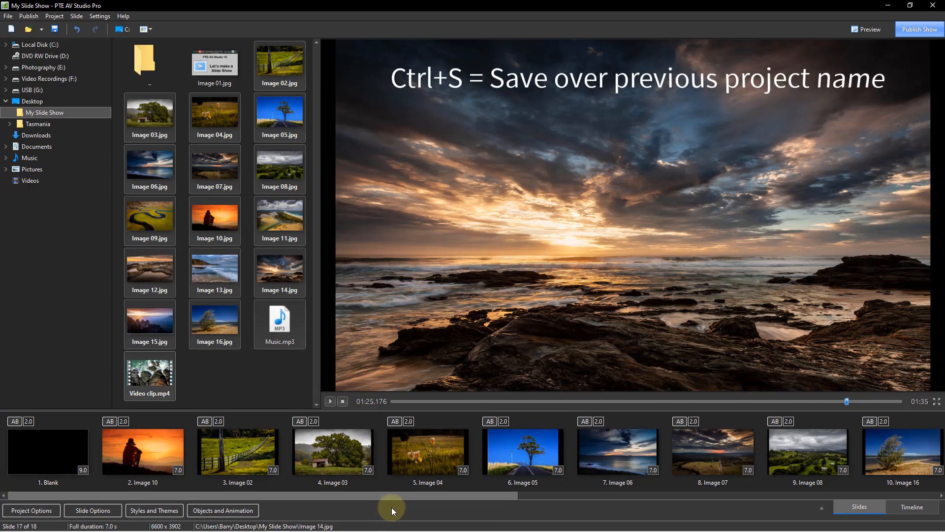
{"action": "key", "text": "ctrl+s"}
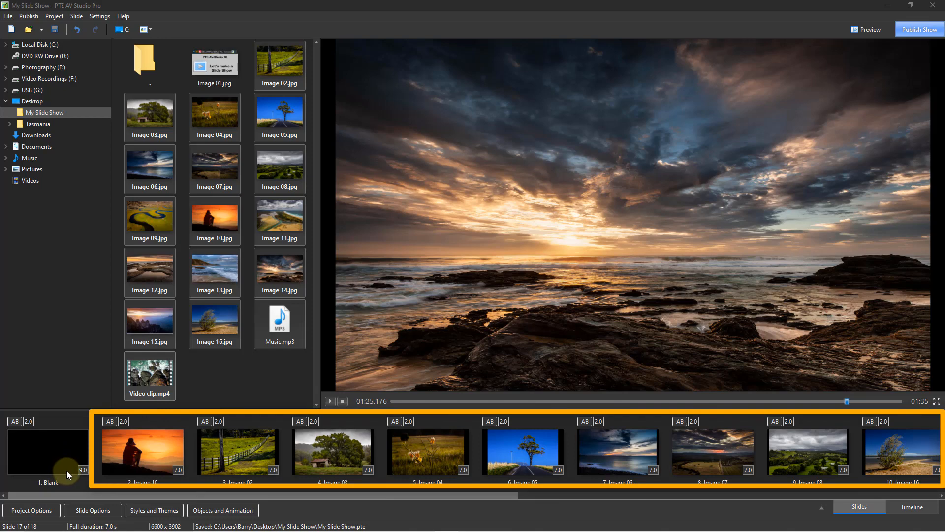
- Compare how the Image 10, Image 02, Image 03 and Image 04 slides fill the preview frame
{"action": "left_click", "coordinate": [147, 461]}
{"action": "left_click", "coordinate": [145, 464]}
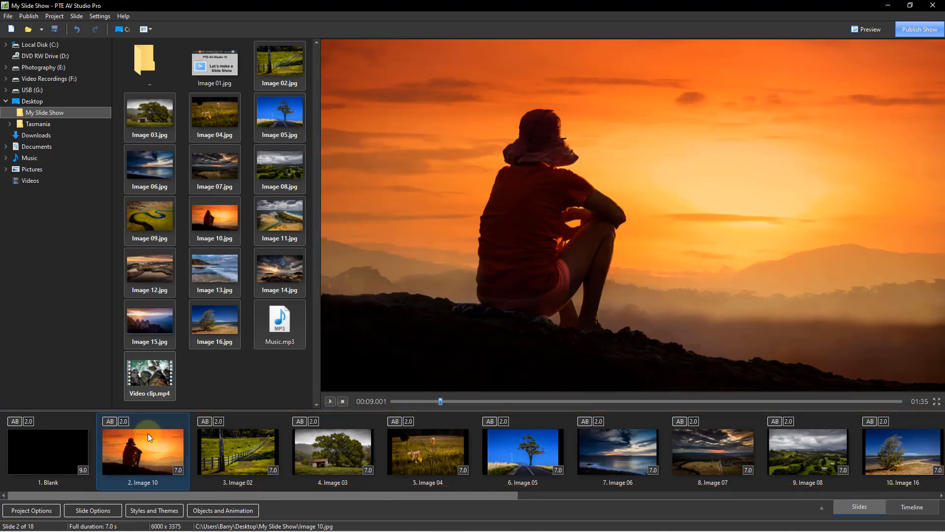
{"action": "left_click", "coordinate": [242, 450]}
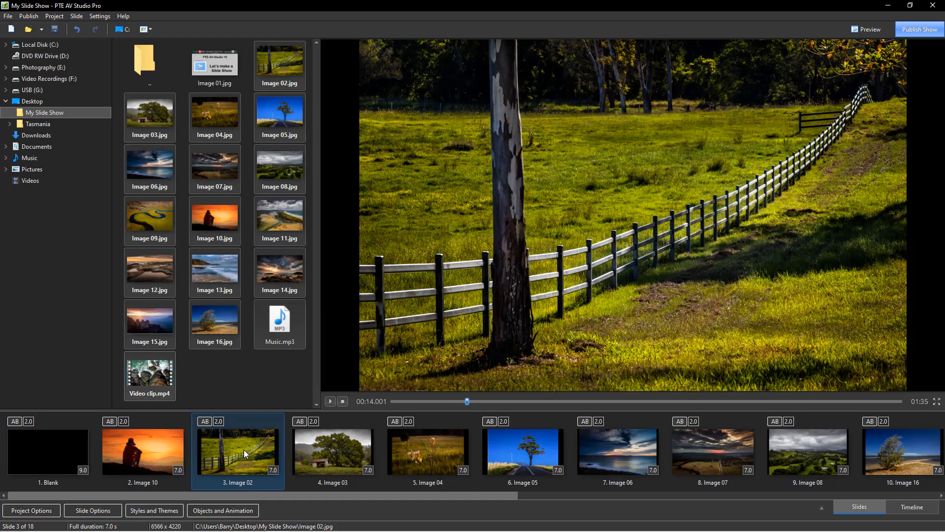
{"action": "left_click", "coordinate": [326, 453]}
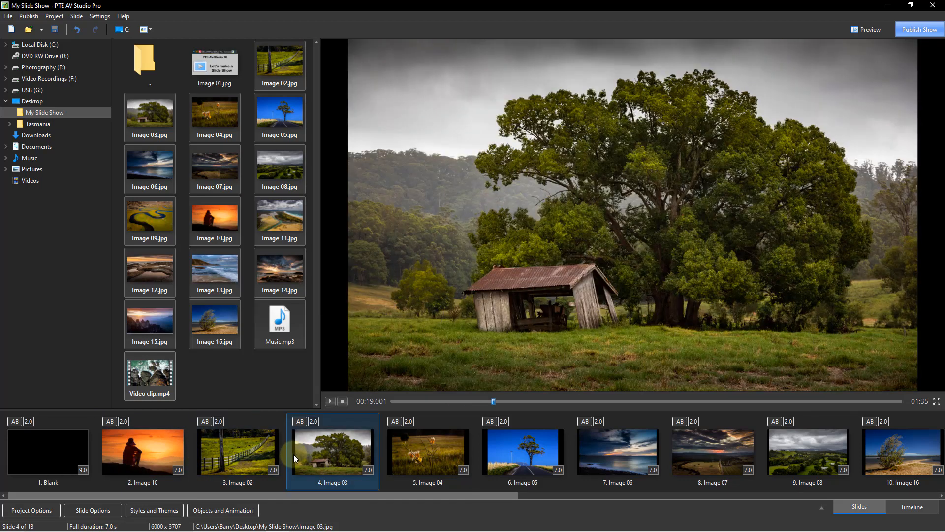
{"action": "left_click", "coordinate": [430, 454]}
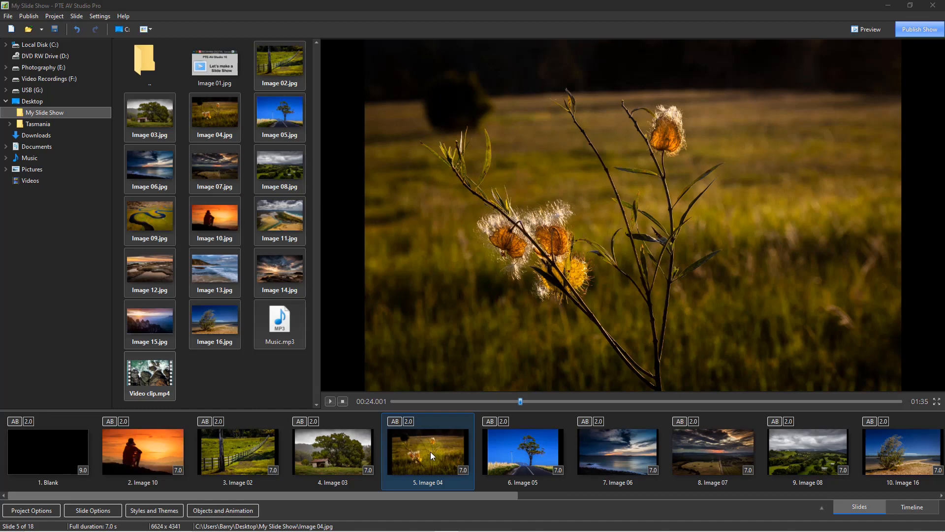
- Apply the Image - Cover Screen style to all slides from Image 10 through Image 14, and save the project
{"action": "left_click", "coordinate": [144, 451]}
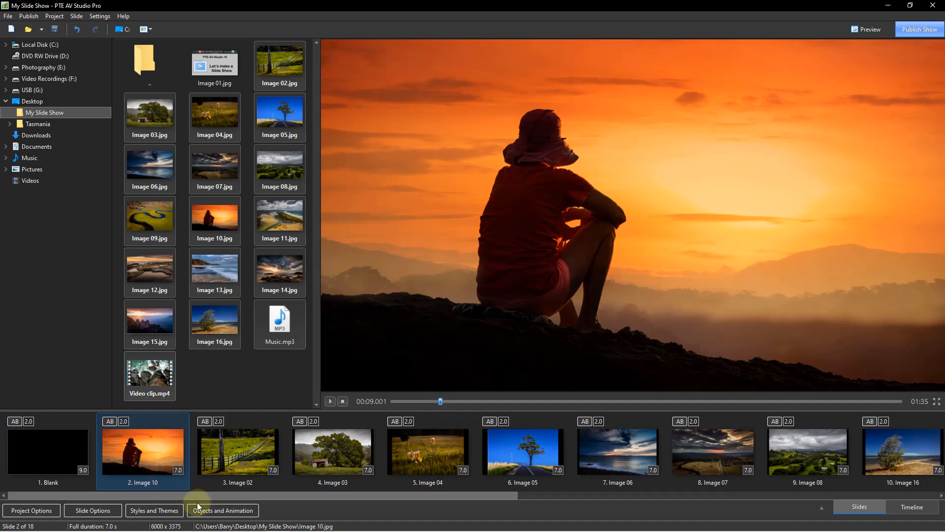
{"action": "left_click_drag", "start_coordinate": [191, 495], "coordinate": [643, 522]}
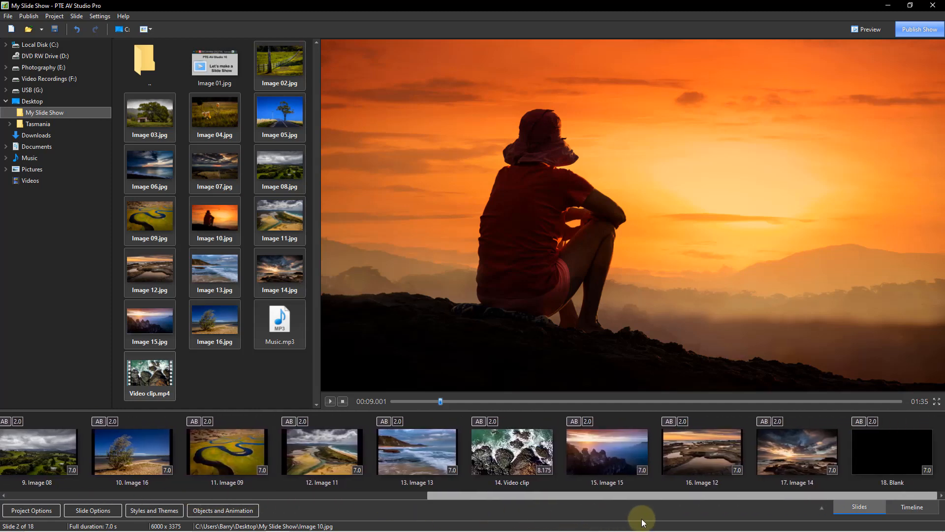
{"action": "left_click", "coordinate": [794, 447], "text": "shift"}
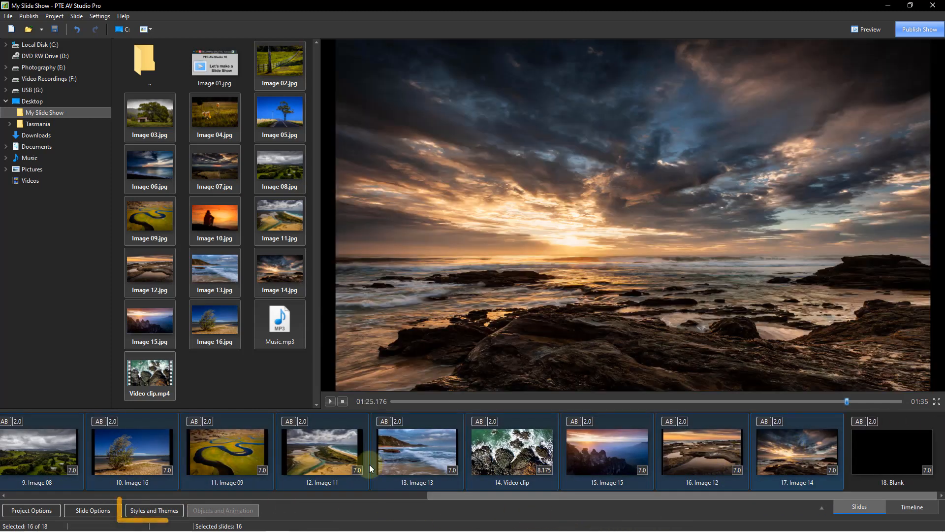
{"action": "left_click", "coordinate": [142, 513]}
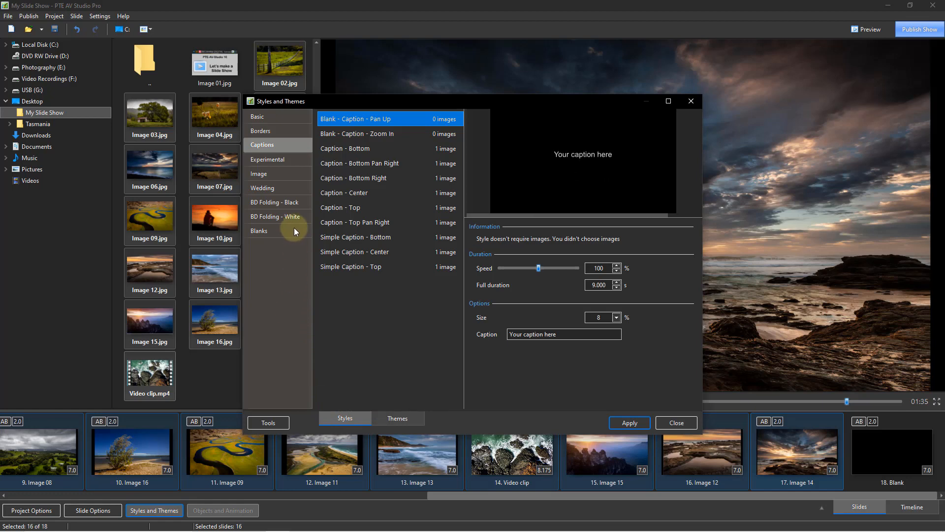
{"action": "left_click", "coordinate": [274, 173]}
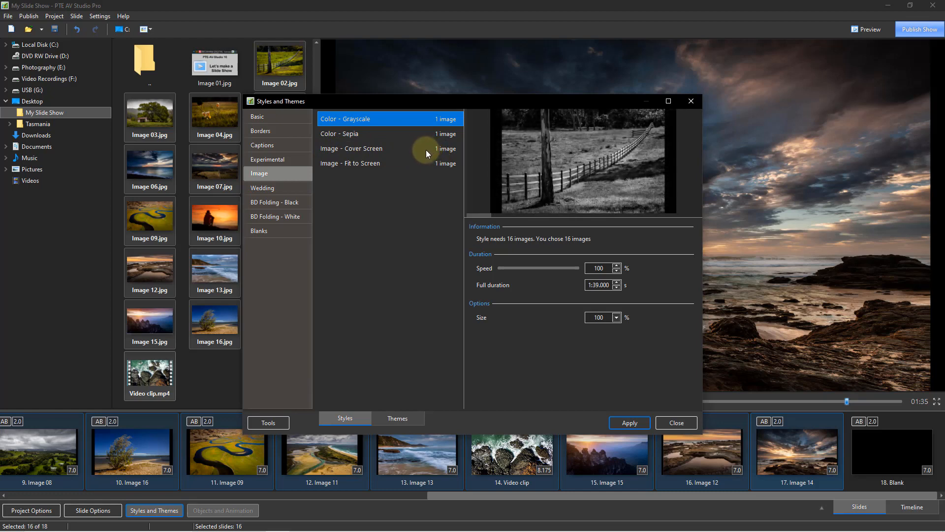
{"action": "left_click", "coordinate": [367, 154]}
{"action": "left_click", "coordinate": [624, 424]}
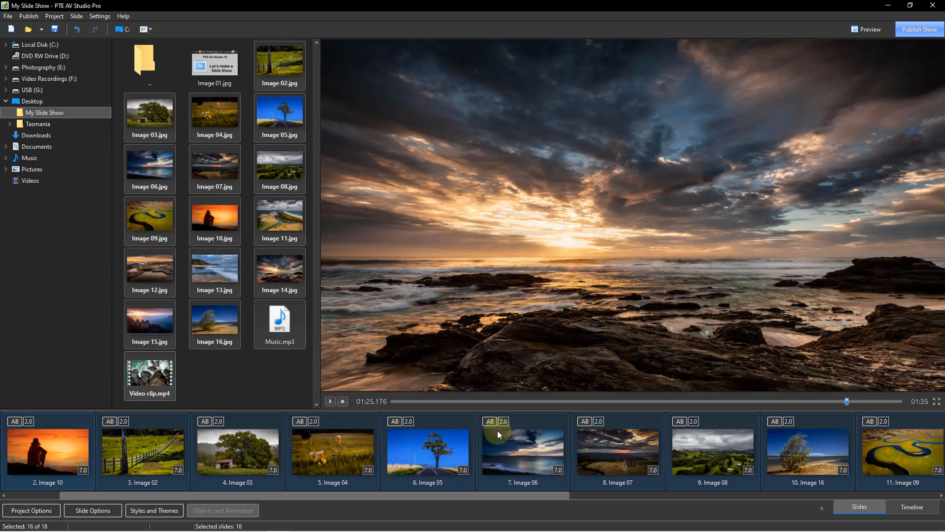
{"action": "key", "text": "ctrl+s"}
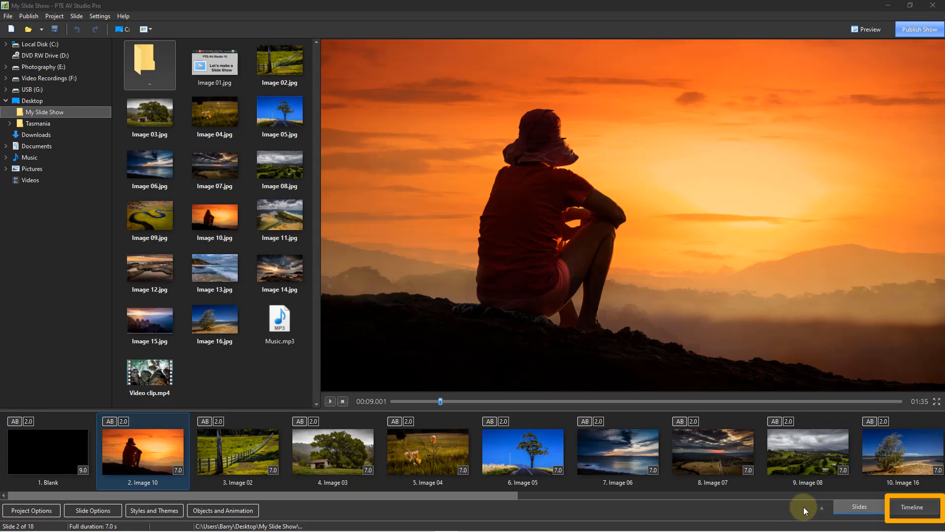
- Switch the project to the timeline view, and adjust the Image 03 transition length and the timeline area's height
{"action": "left_click", "coordinate": [912, 507]}
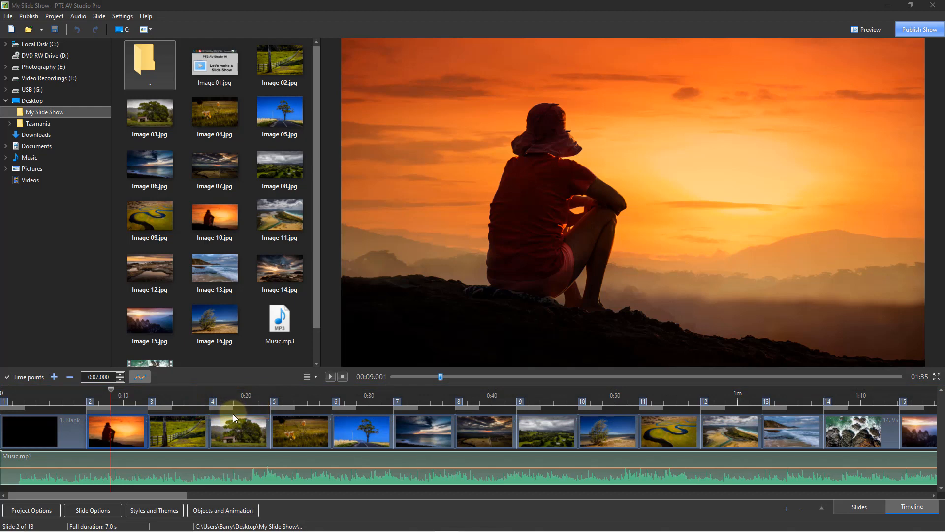
{"action": "mouse_move", "coordinate": [232, 408]}
{"action": "mouse_move", "coordinate": [233, 409]}
{"action": "left_mouse_down"}
{"action": "mouse_move", "coordinate": [262, 410]}
{"action": "mouse_move", "coordinate": [222, 411]}
{"action": "mouse_move", "coordinate": [235, 411]}
{"action": "left_mouse_up"}
{"action": "left_click_drag", "start_coordinate": [254, 382], "coordinate": [283, 390]}
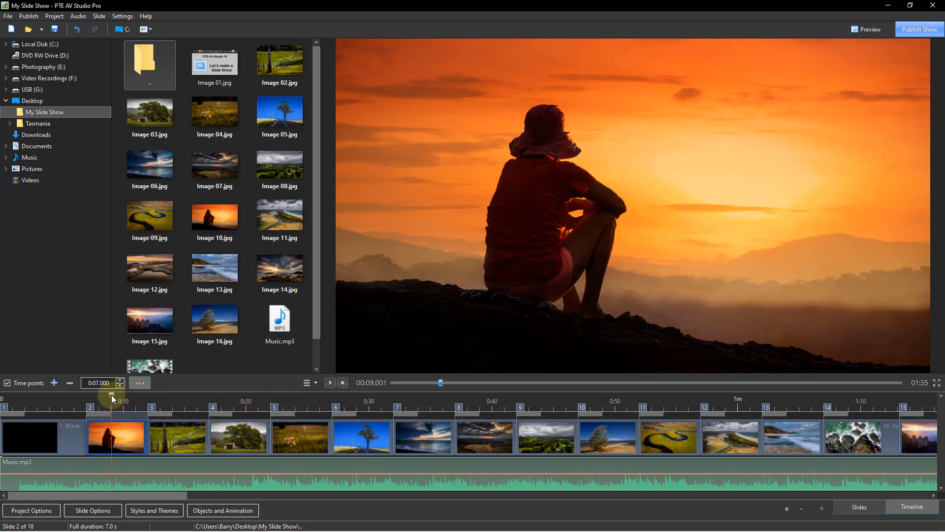
- Play the show from its start, and examine the timeline commands for fitting and arranging slides to the soundtrack
{"action": "left_click_drag", "start_coordinate": [112, 395], "coordinate": [1, 392]}
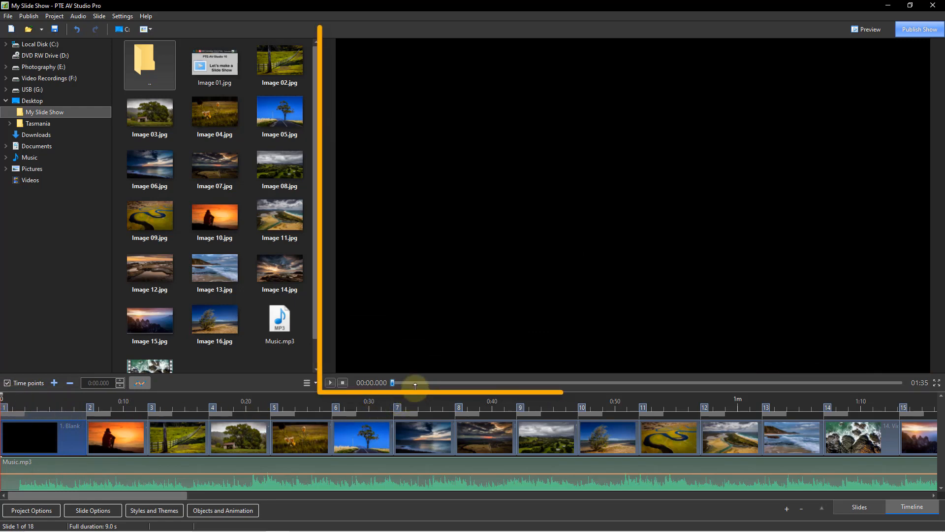
{"action": "left_click", "coordinate": [330, 383]}
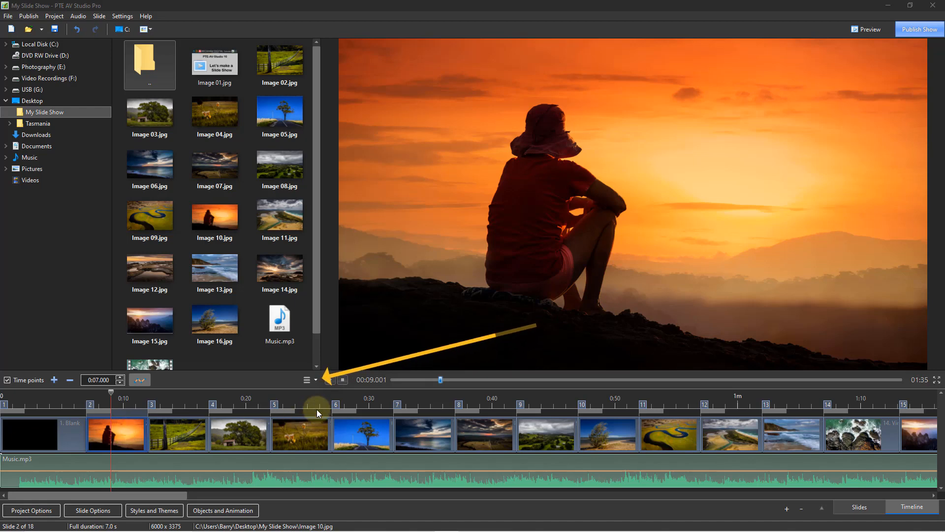
{"action": "left_click", "coordinate": [316, 380]}
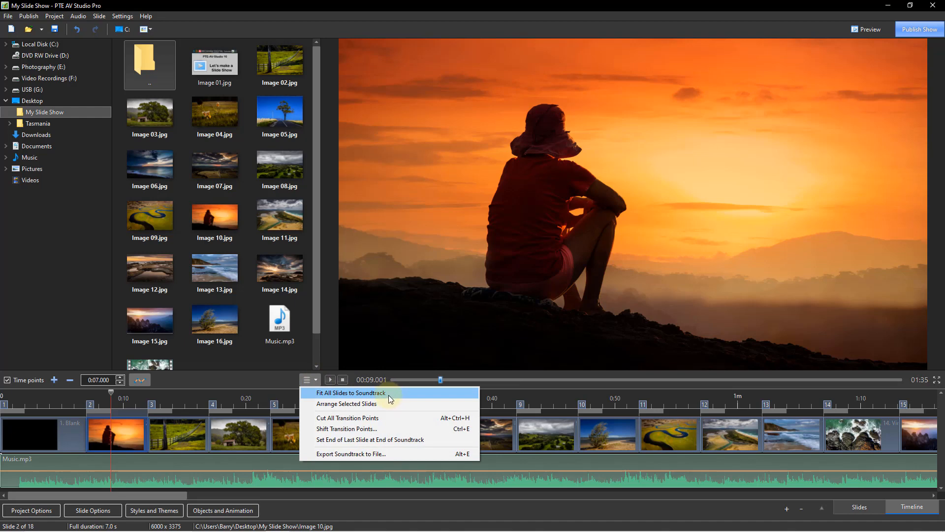
{"action": "left_click", "coordinate": [261, 380]}
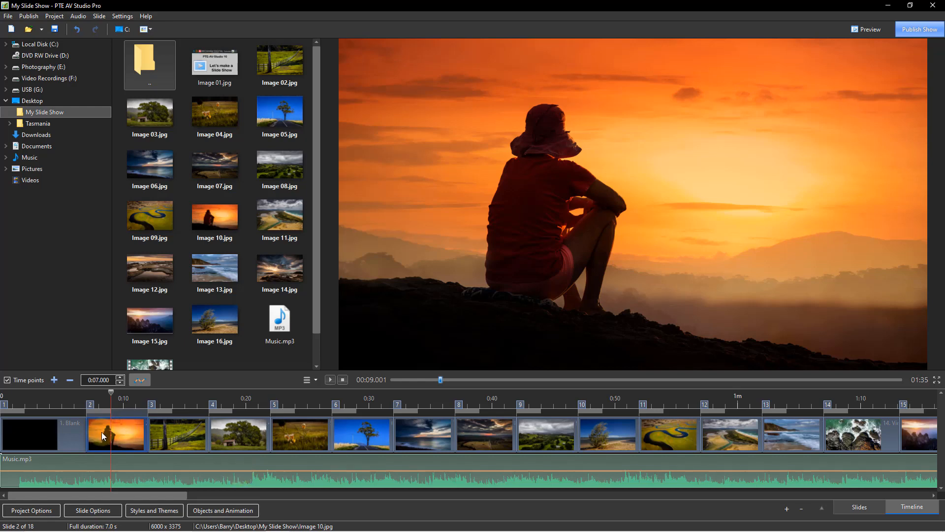
- Add a volume point to the Music.mp3 track at about 6 seconds, lower it to 0%, and play the show from the start
{"action": "left_click", "coordinate": [74, 472]}
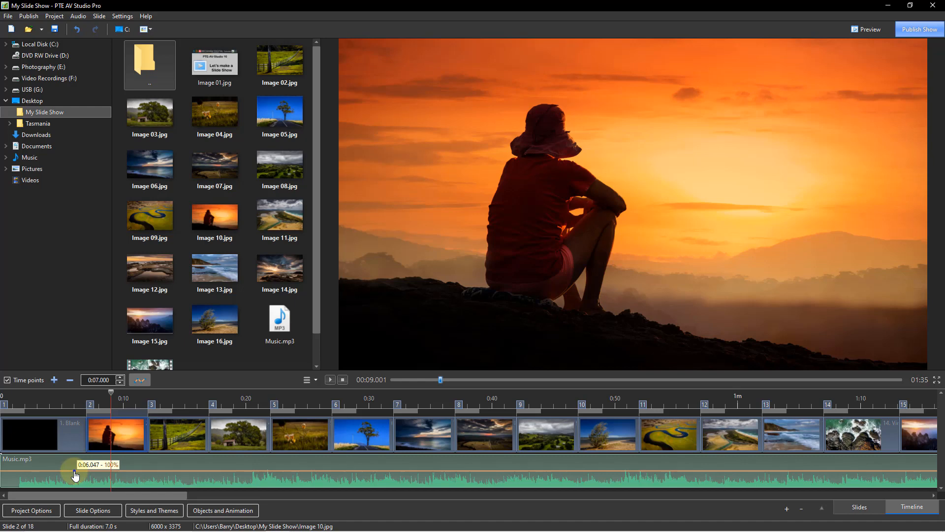
{"action": "left_click_drag", "start_coordinate": [75, 475], "coordinate": [75, 490]}
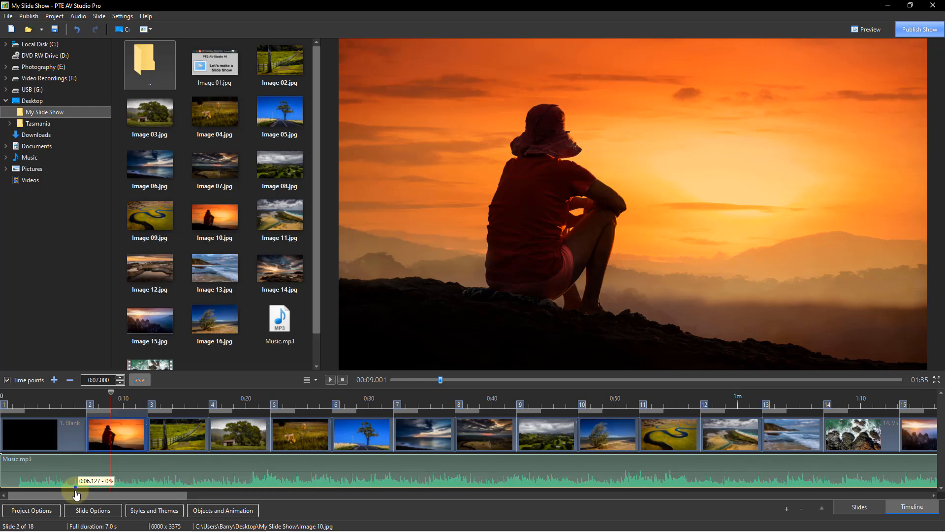
{"action": "left_click", "coordinate": [7, 400]}
{"action": "key", "text": "space"}
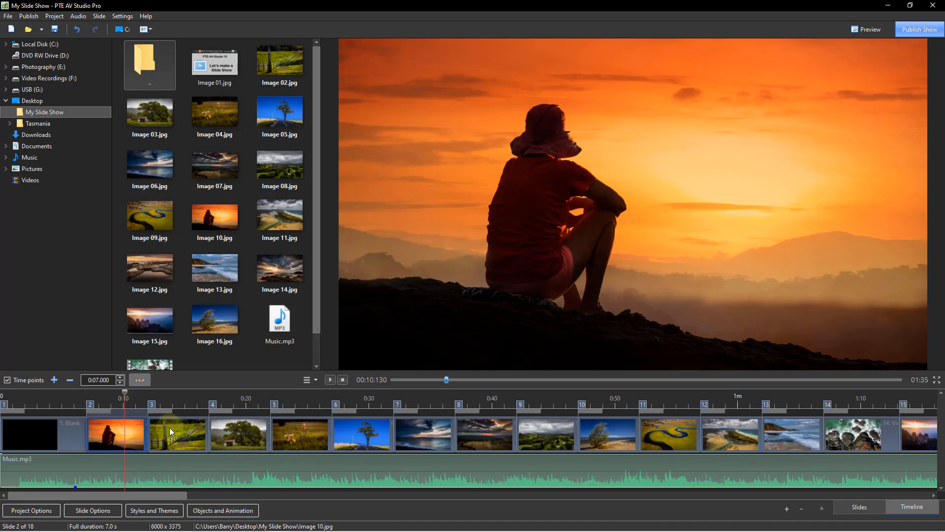
- Move the Image 02 slide along the timeline so it starts at 4:44.096
{"action": "left_click", "coordinate": [174, 433]}
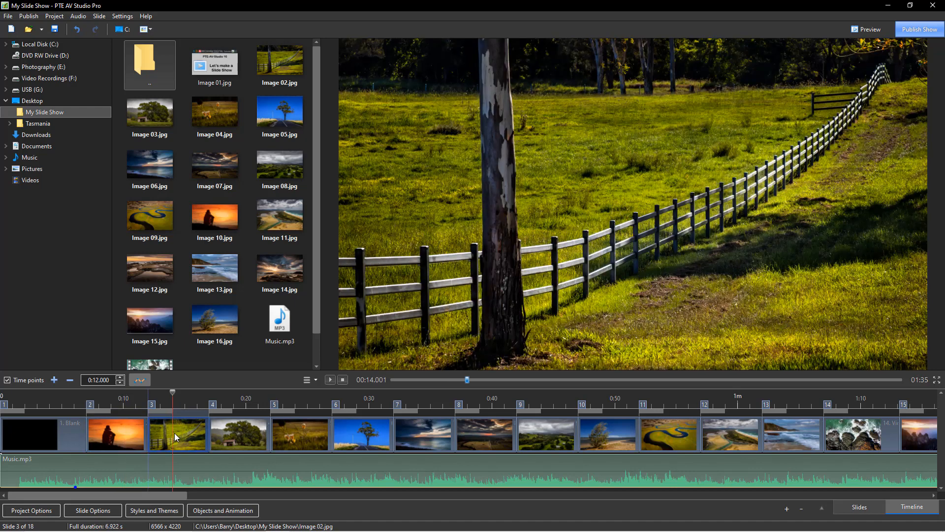
{"action": "left_click_drag", "start_coordinate": [174, 433], "coordinate": [941, 434]}
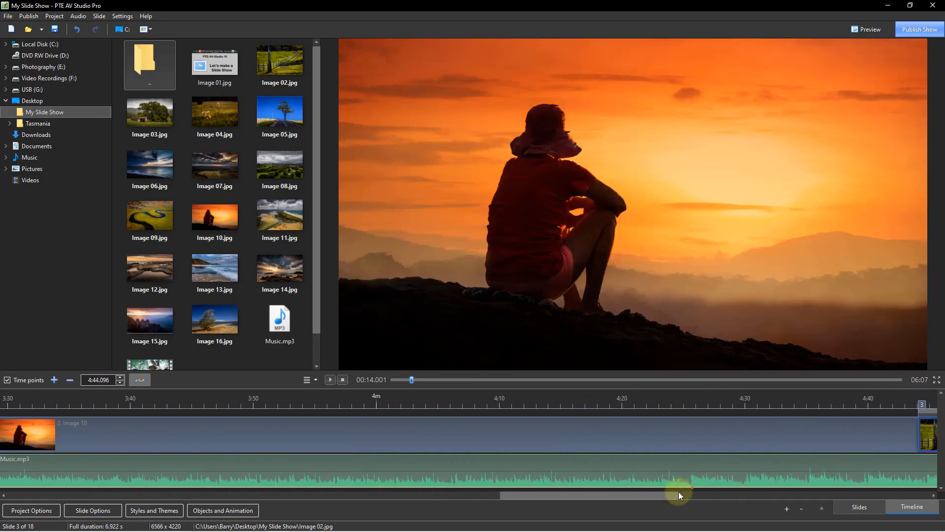
{"action": "left_click_drag", "start_coordinate": [678, 494], "coordinate": [120, 493]}
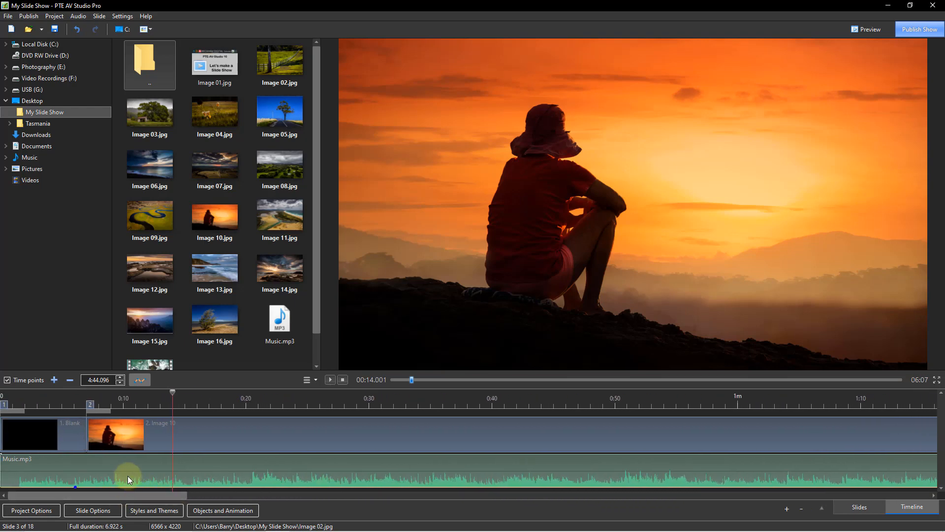
- Remove the volume point from the Music.mp3 track and move the track along the timeline so it starts at 0:05.446
{"action": "left_click", "coordinate": [119, 428]}
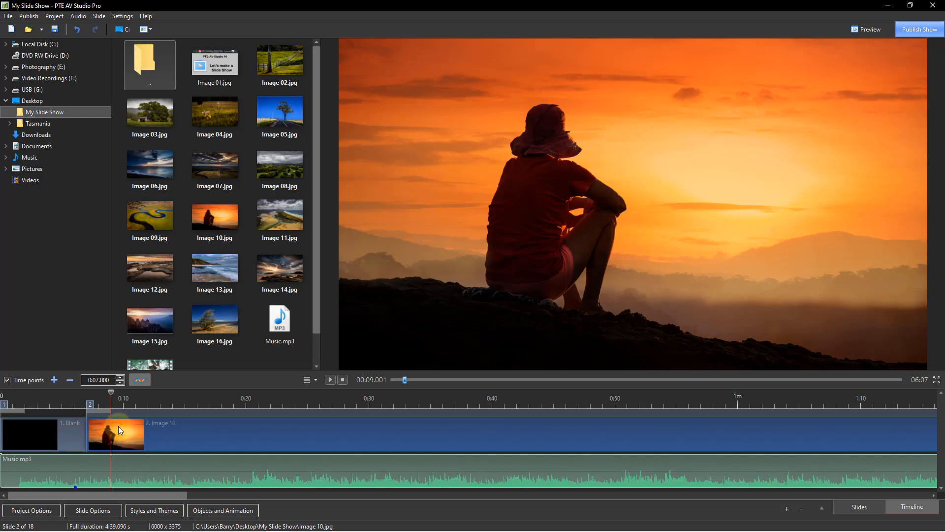
{"action": "right_click", "coordinate": [76, 488]}
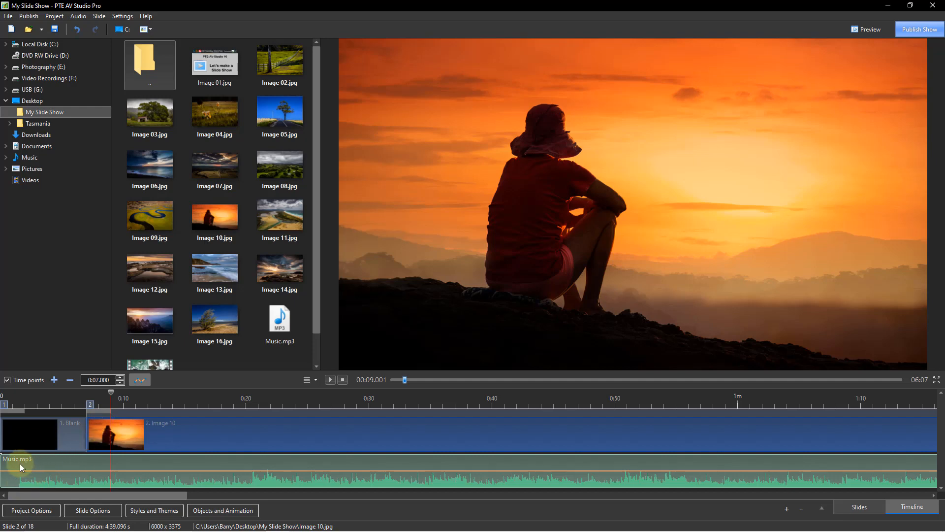
{"action": "left_click_drag", "start_coordinate": [20, 462], "coordinate": [88, 462]}
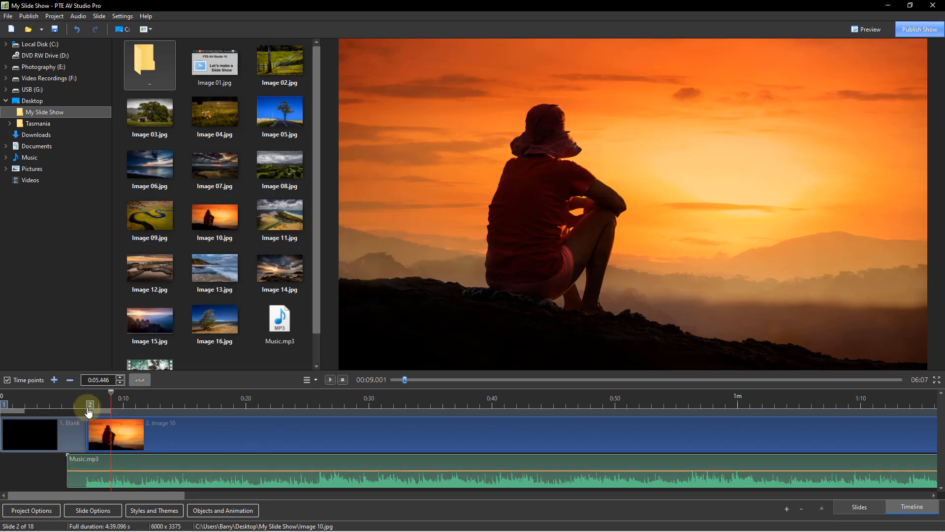
- Play the show from about 0:04 to check how the music starts over the opening slides
{"action": "left_click", "coordinate": [51, 394]}
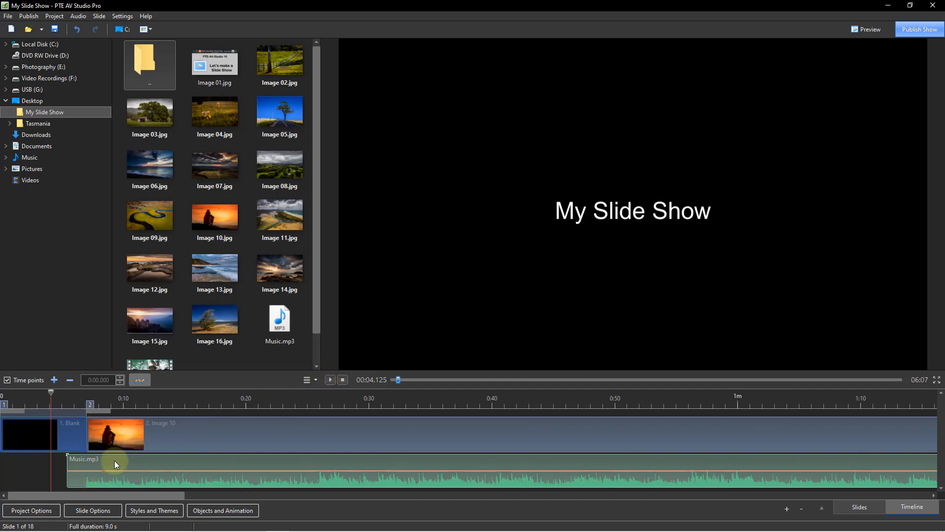
{"action": "left_click", "coordinate": [331, 379]}
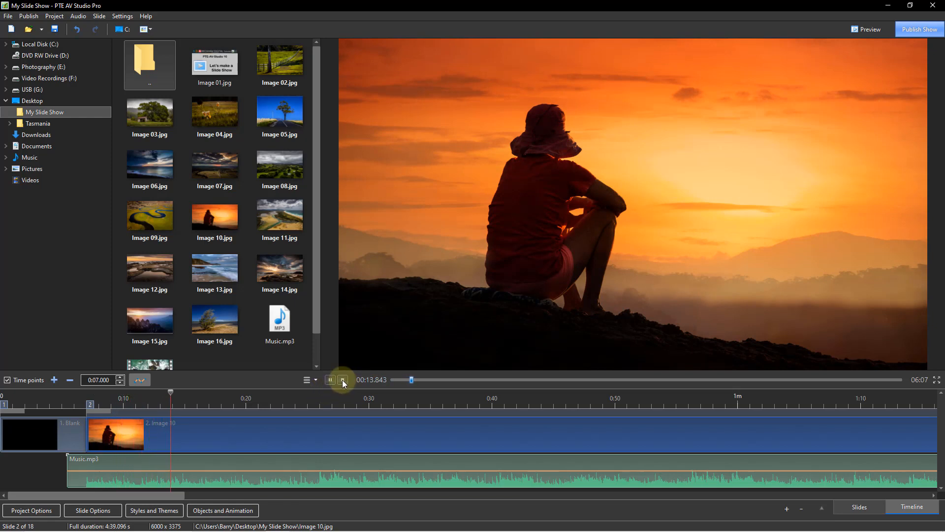
{"action": "left_click", "coordinate": [342, 381]}
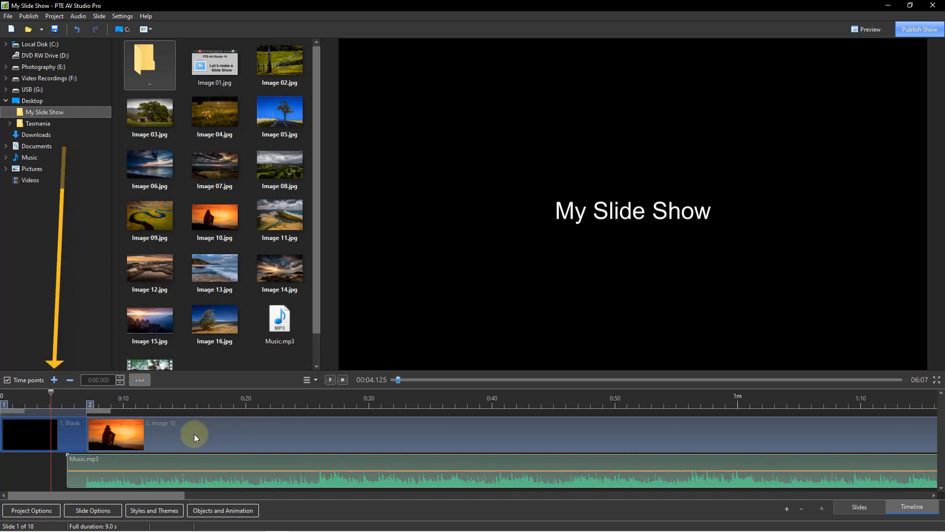
{"action": "left_click", "coordinate": [54, 381]}
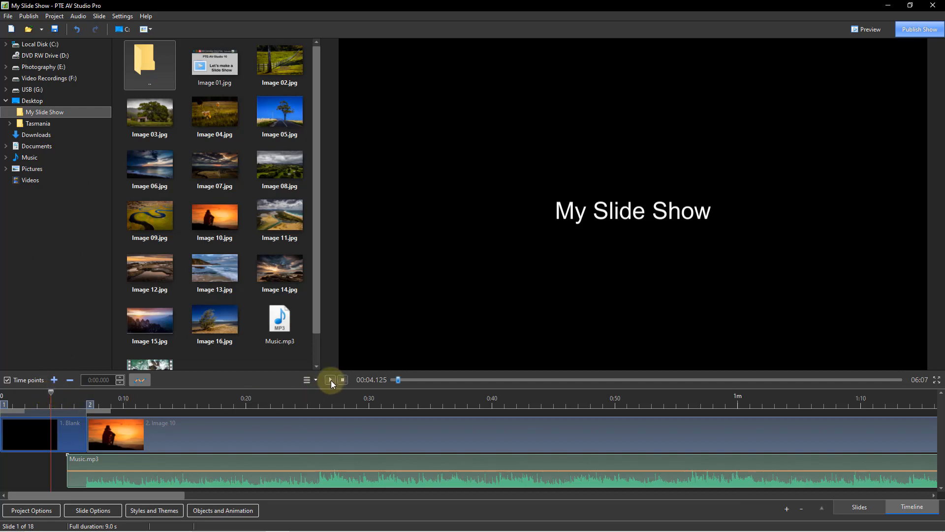
- Silence Music.mp3 with a volume point at about 0:17, place Image 02 at 0:14.419 during playback, and nudge its time point slightly earlier
{"action": "left_click_drag", "start_coordinate": [212, 472], "coordinate": [212, 492]}
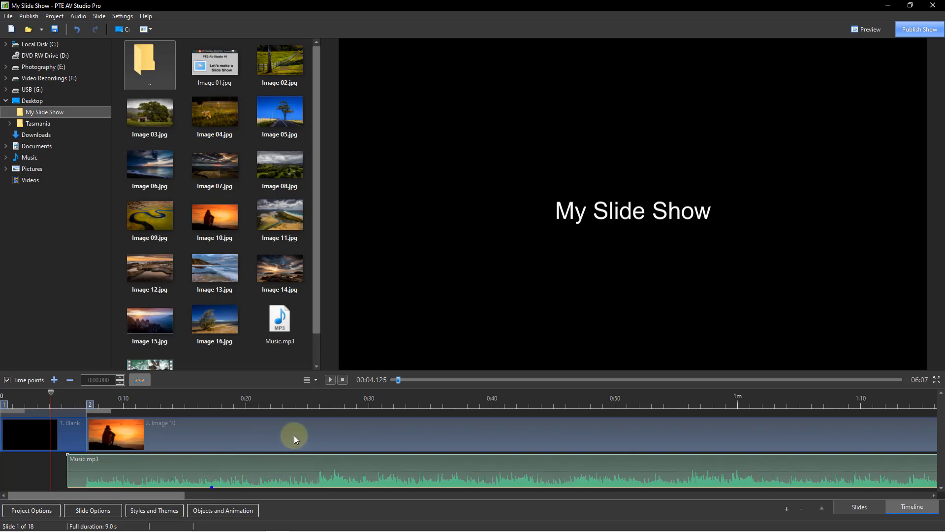
{"action": "left_click", "coordinate": [329, 379]}
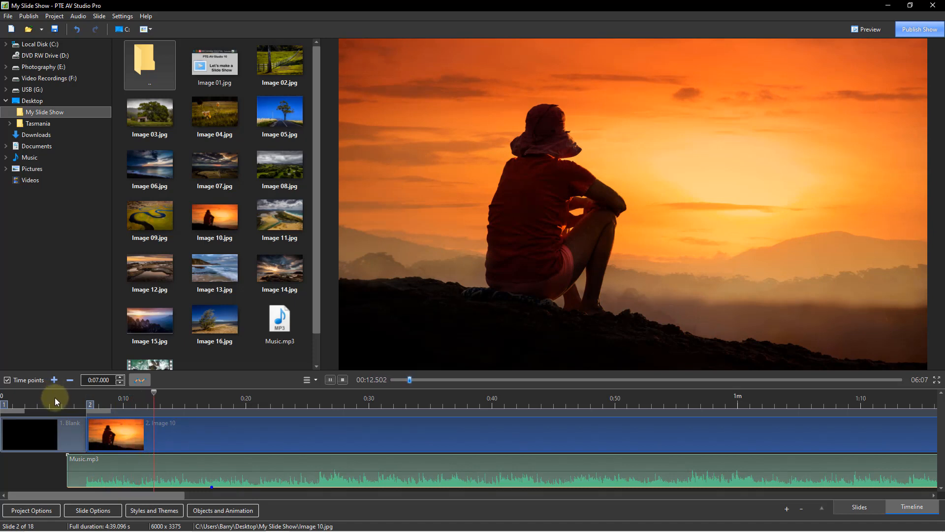
{"action": "left_click", "coordinate": [54, 380]}
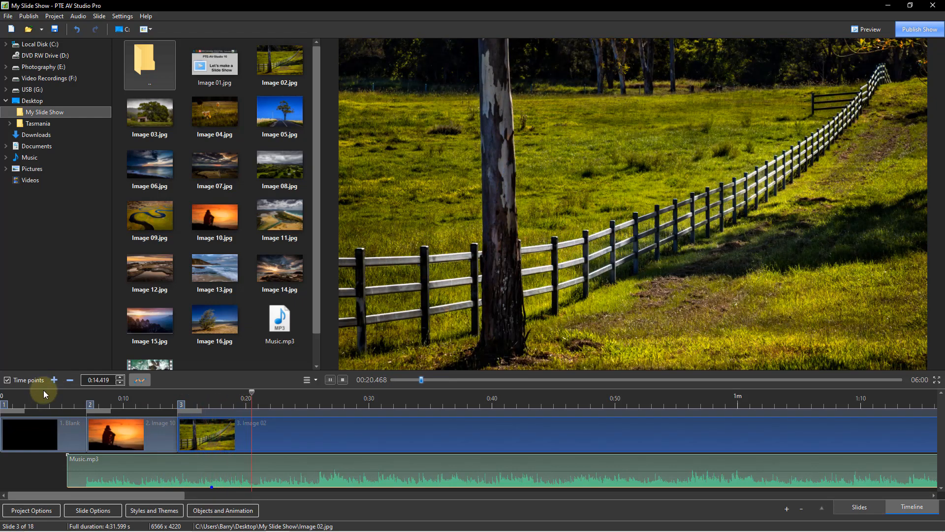
{"action": "key", "text": "space"}
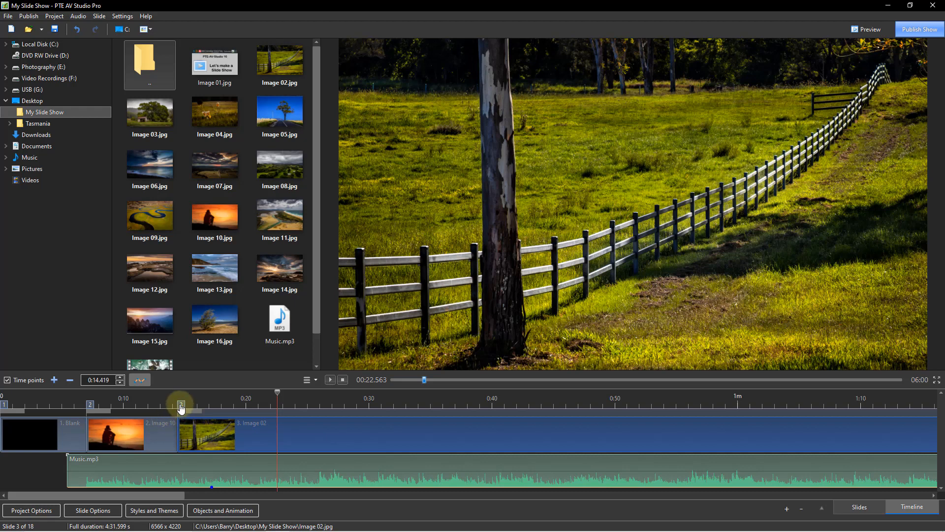
{"action": "mouse_move", "coordinate": [181, 406]}
{"action": "left_mouse_down"}
{"action": "mouse_move", "coordinate": [167, 410]}
{"action": "mouse_move", "coordinate": [179, 409]}
{"action": "left_mouse_up"}
{"action": "left_click", "coordinate": [168, 394]}
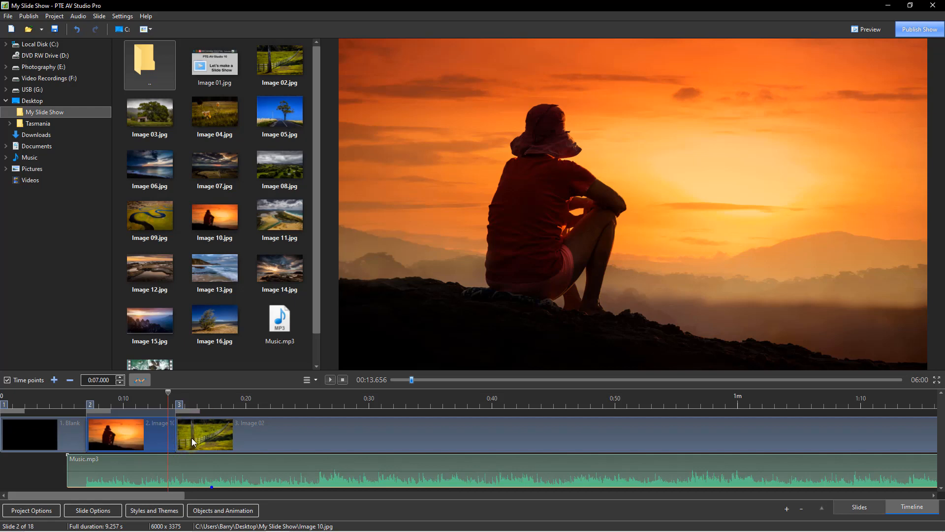
- Move the Image 02 slide out to 1:42.762 and raise the Music.mp3 volume point back to its original level
{"action": "left_click_drag", "start_coordinate": [188, 432], "coordinate": [879, 448]}
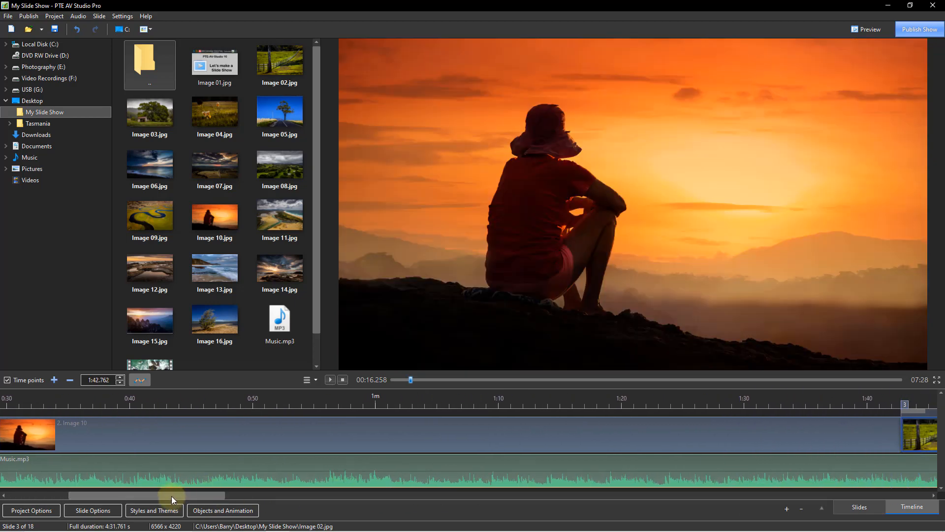
{"action": "left_click_drag", "start_coordinate": [172, 493], "coordinate": [83, 491]}
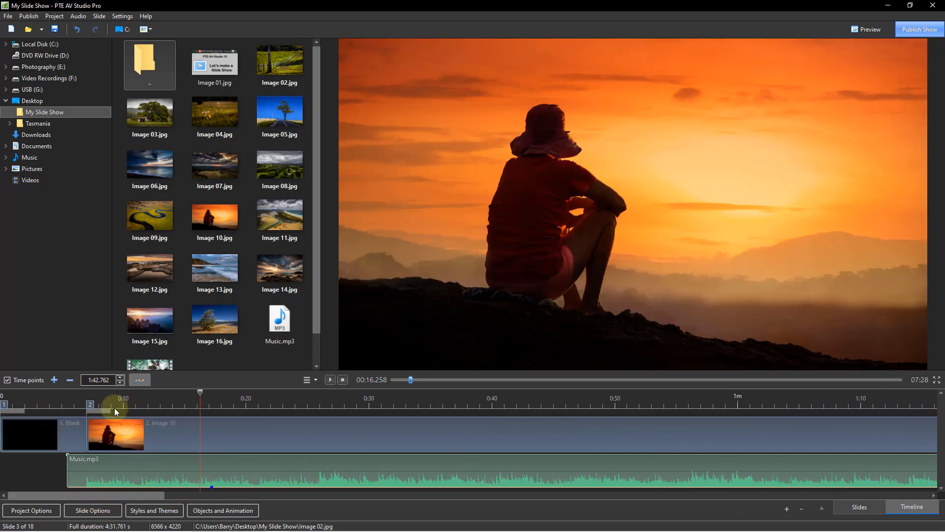
{"action": "left_click_drag", "start_coordinate": [210, 488], "coordinate": [220, 469]}
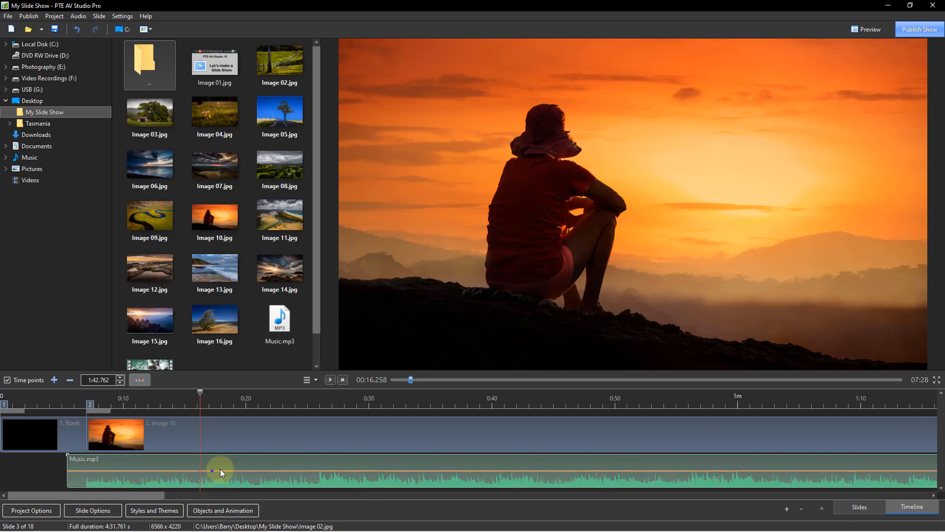
- Play the show from about 0:06 and set time points during playback for Image 02 at 0:15.808 and Image 03 at 0:25.467
{"action": "left_click", "coordinate": [75, 393]}
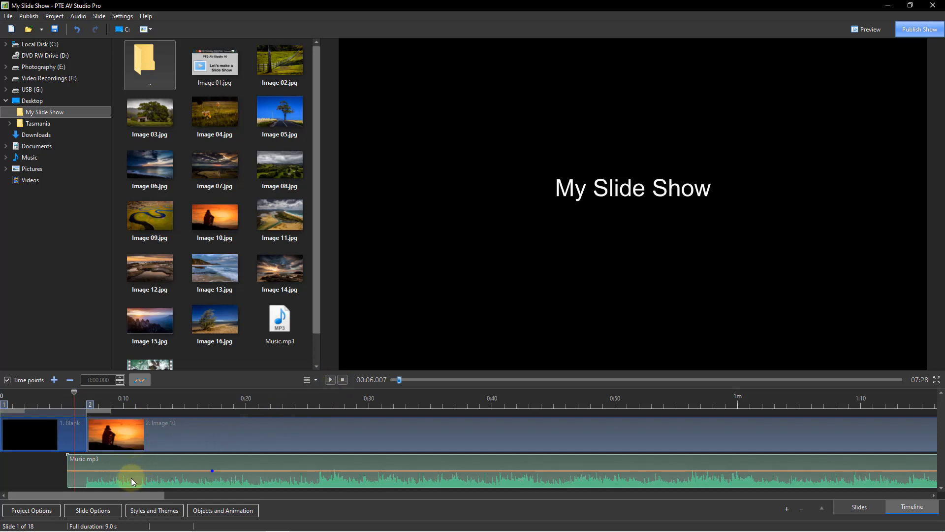
{"action": "left_click", "coordinate": [330, 380]}
{"action": "left_click", "coordinate": [54, 380]}
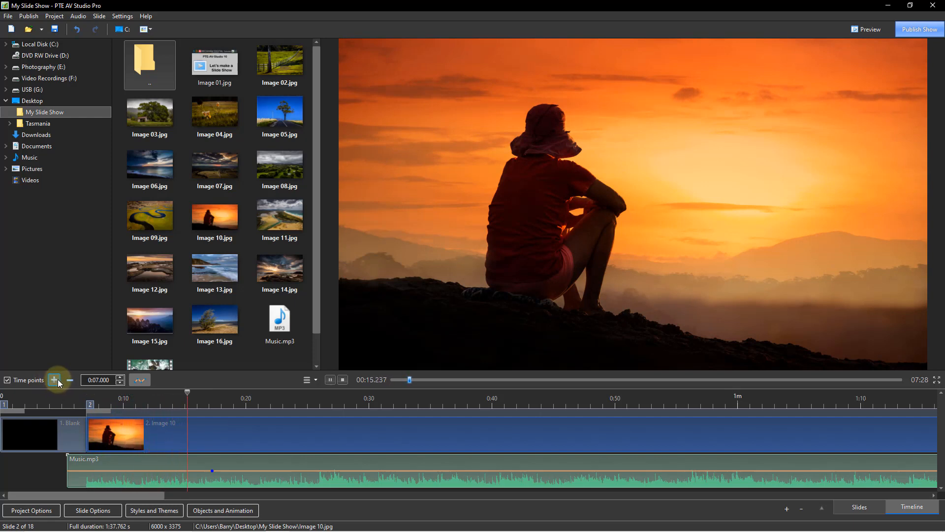
{"action": "left_click", "coordinate": [55, 380]}
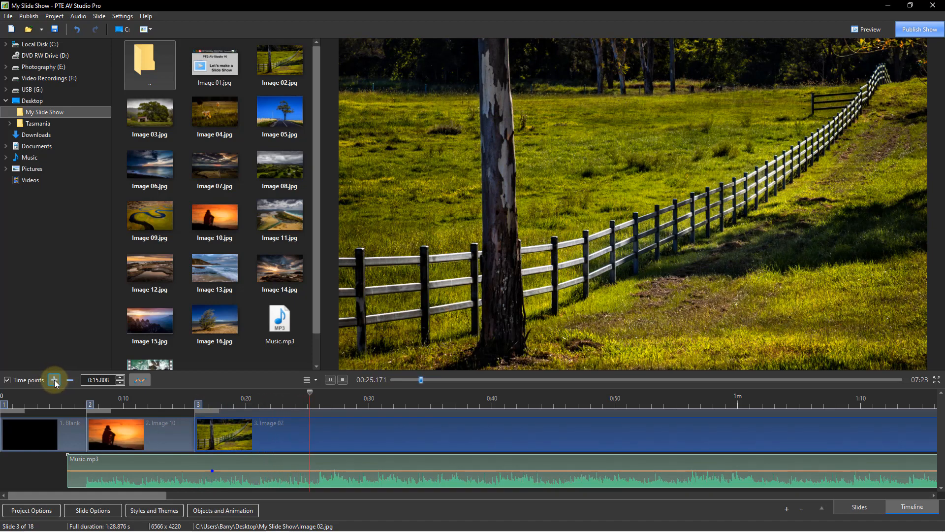
{"action": "left_click", "coordinate": [55, 380]}
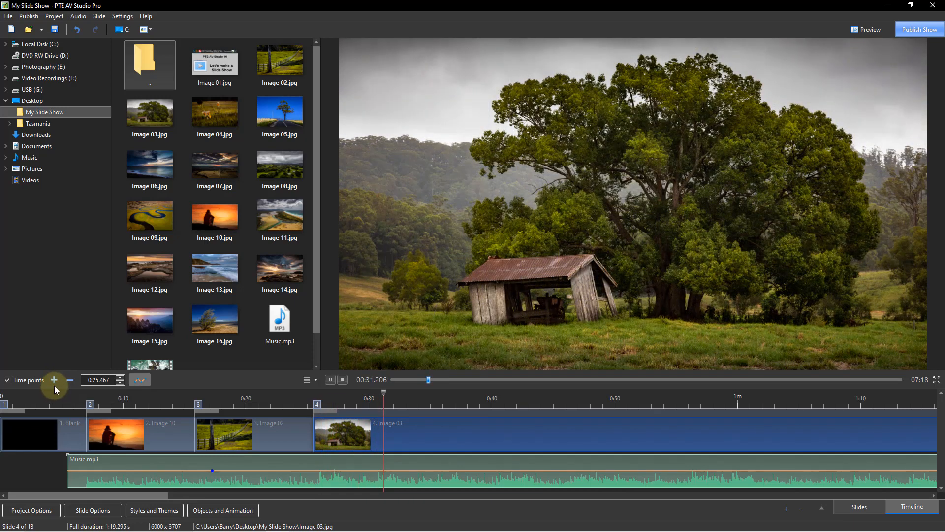
{"action": "left_click", "coordinate": [343, 380]}
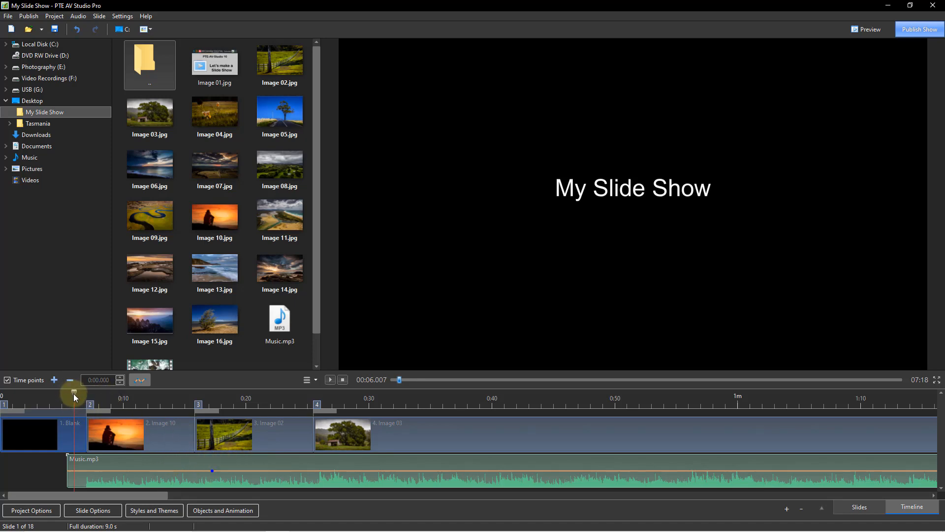
- Play the show from the start of the music track to check the timing of Image 10, Image 02 and Image 03
{"action": "left_click_drag", "start_coordinate": [73, 393], "coordinate": [67, 393]}
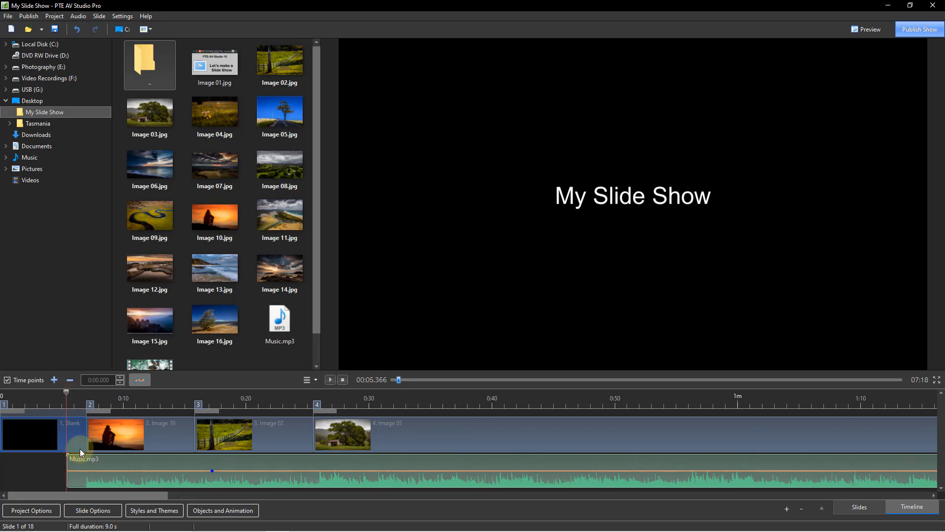
{"action": "left_click", "coordinate": [329, 380]}
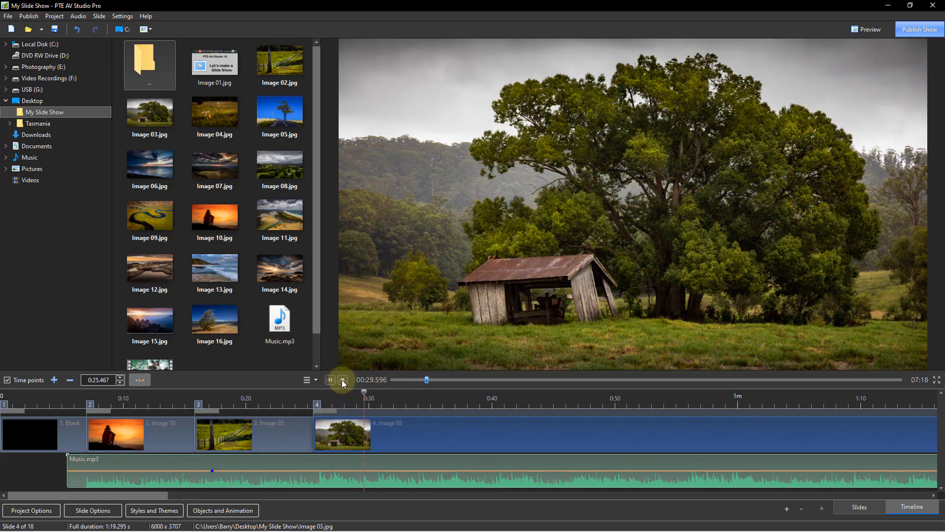
{"action": "left_click", "coordinate": [343, 380]}
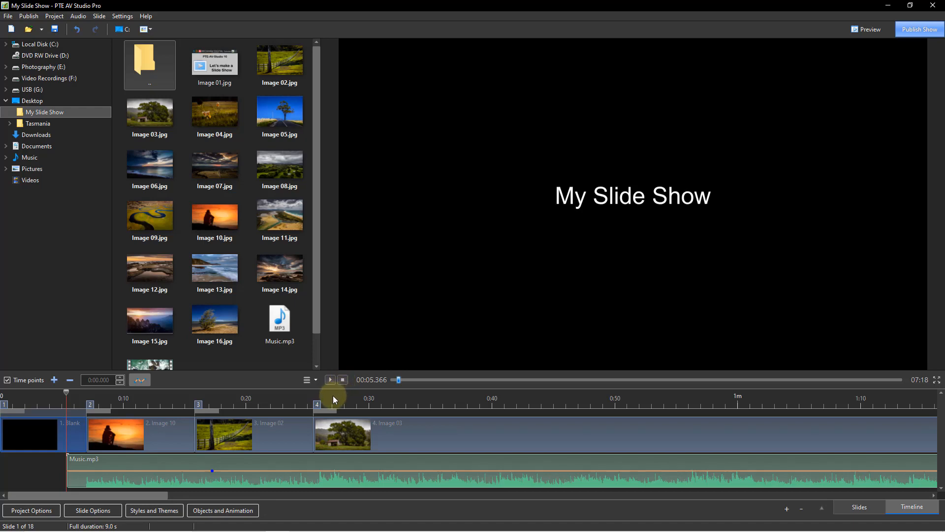
- From about 0:23, set time points during playback: Image 04 at 0:34.029, Image 05 at 0:40.460, Image 06 at 0:45.490 and Image 07 at 0:52.633
{"action": "left_click", "coordinate": [290, 394]}
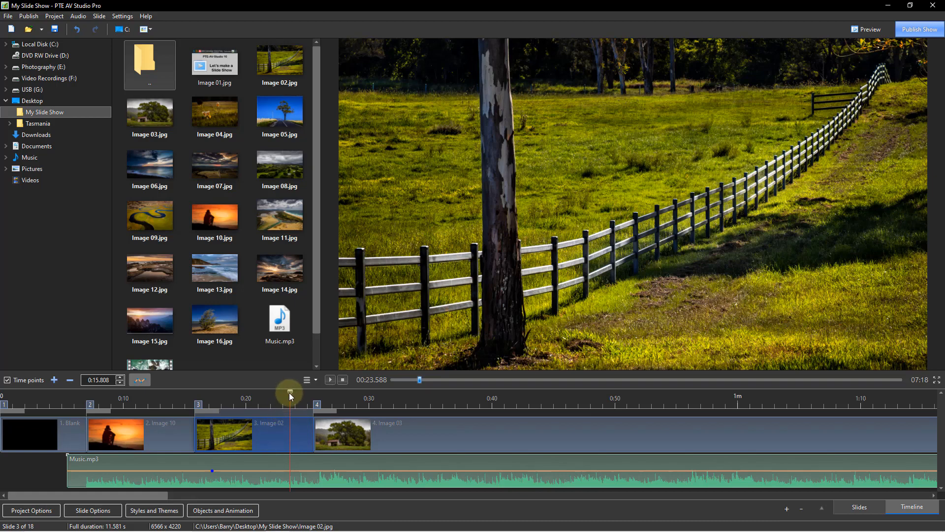
{"action": "left_click_drag", "start_coordinate": [289, 391], "coordinate": [279, 393]}
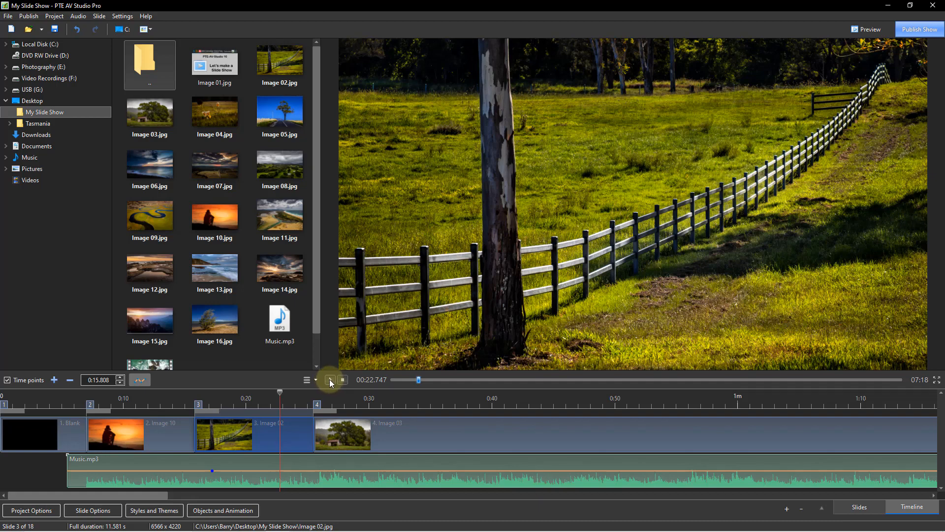
{"action": "left_click", "coordinate": [330, 379]}
{"action": "left_click", "coordinate": [55, 382]}
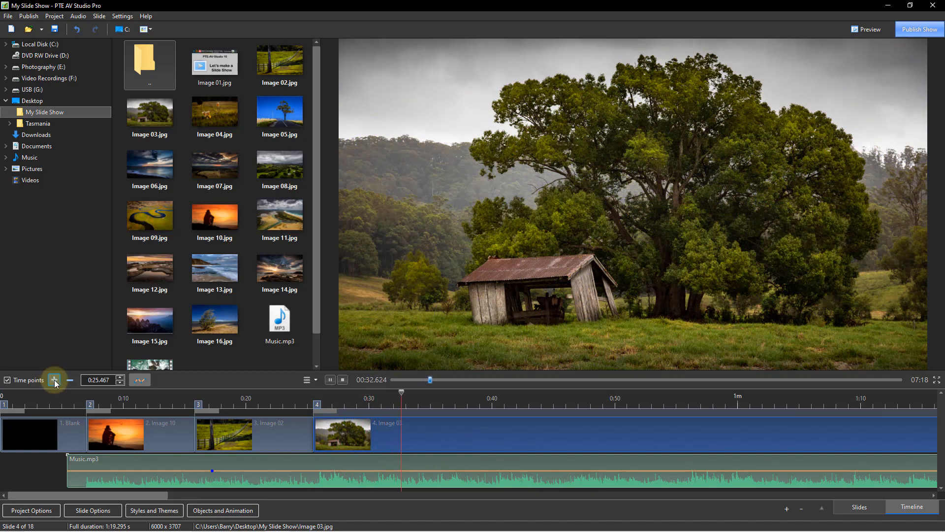
{"action": "left_click", "coordinate": [55, 381]}
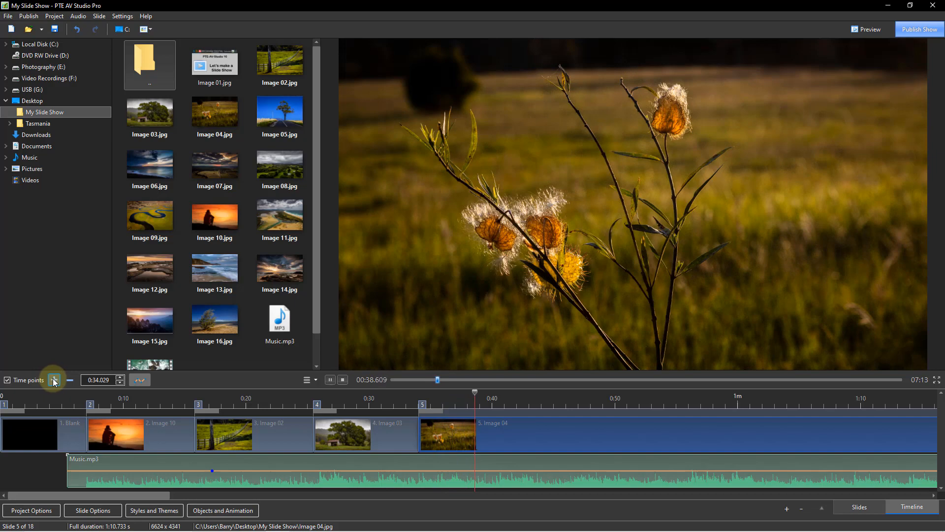
{"action": "left_click", "coordinate": [55, 380]}
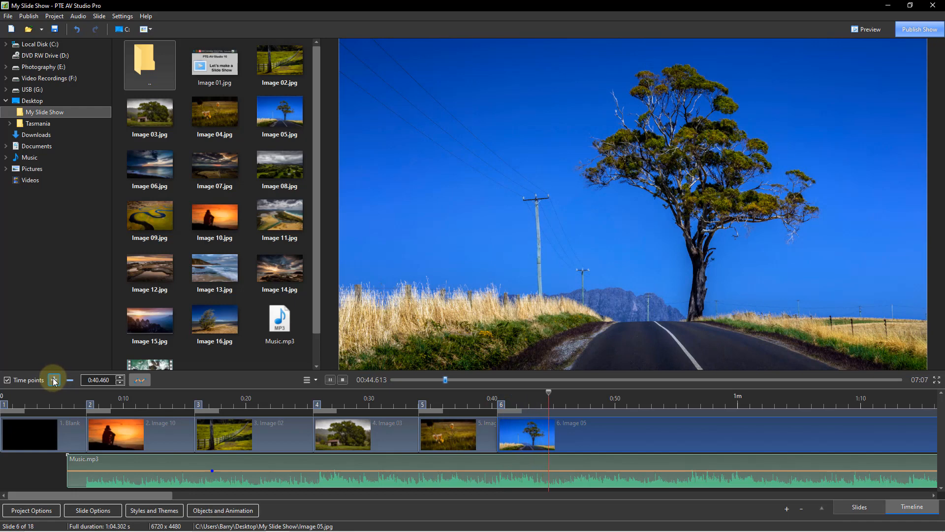
{"action": "left_click", "coordinate": [54, 380]}
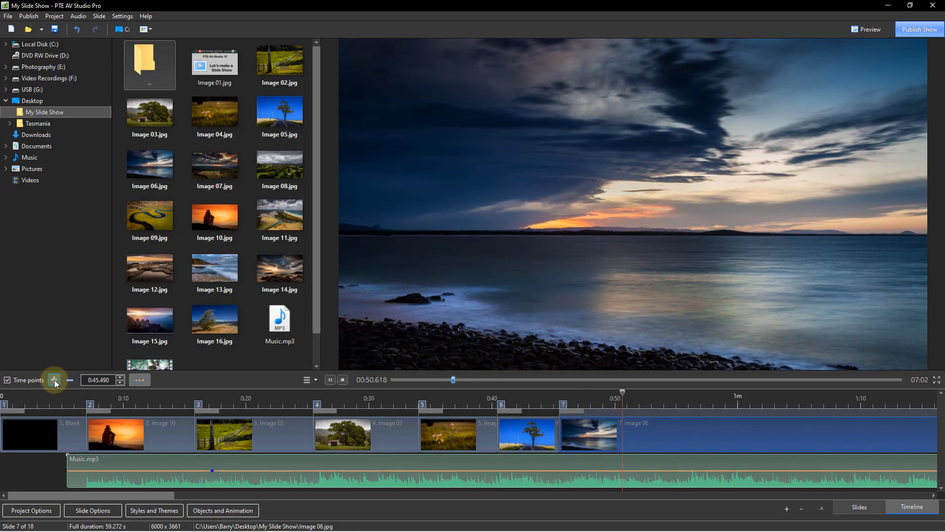
{"action": "left_click", "coordinate": [54, 380]}
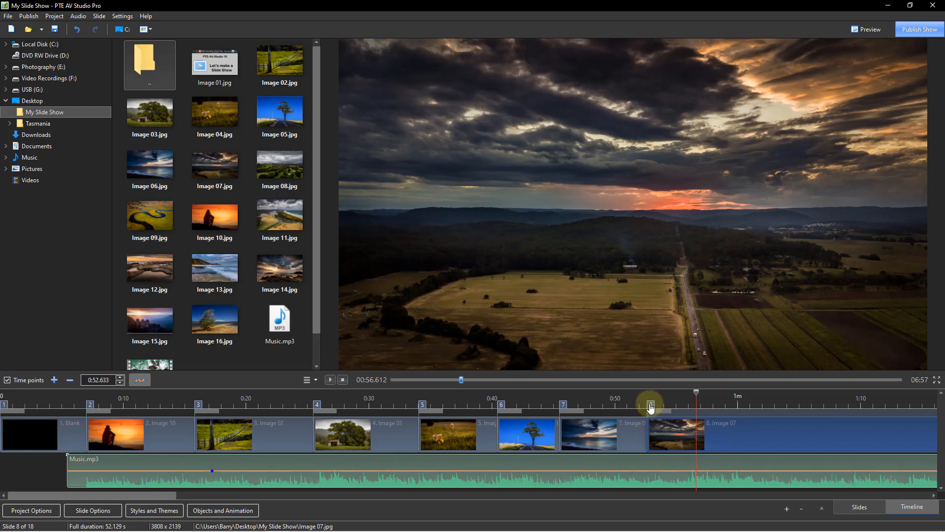
- Move the Image 07 time point to 0:55.866 and the Image 06 time point to about 0:47, and play the show from about 0:46
{"action": "left_click_drag", "start_coordinate": [650, 407], "coordinate": [690, 409]}
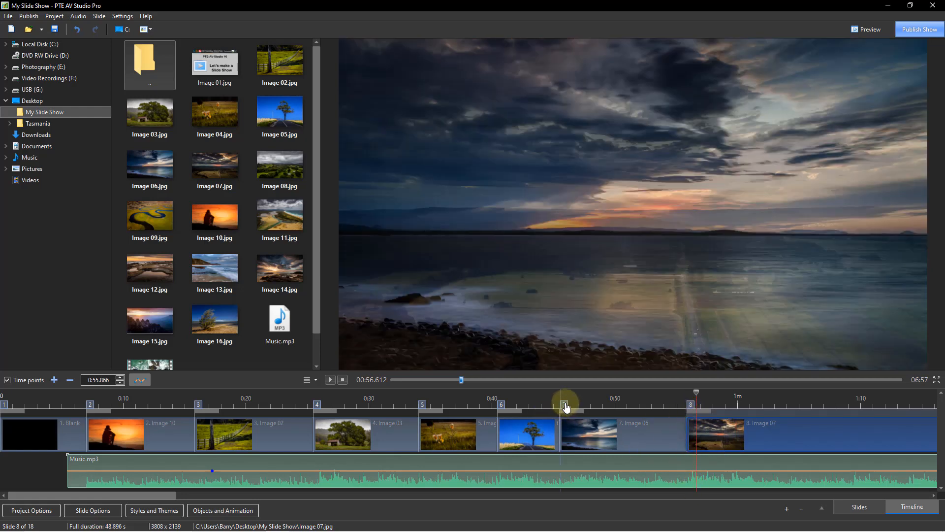
{"action": "left_click_drag", "start_coordinate": [566, 405], "coordinate": [585, 406]}
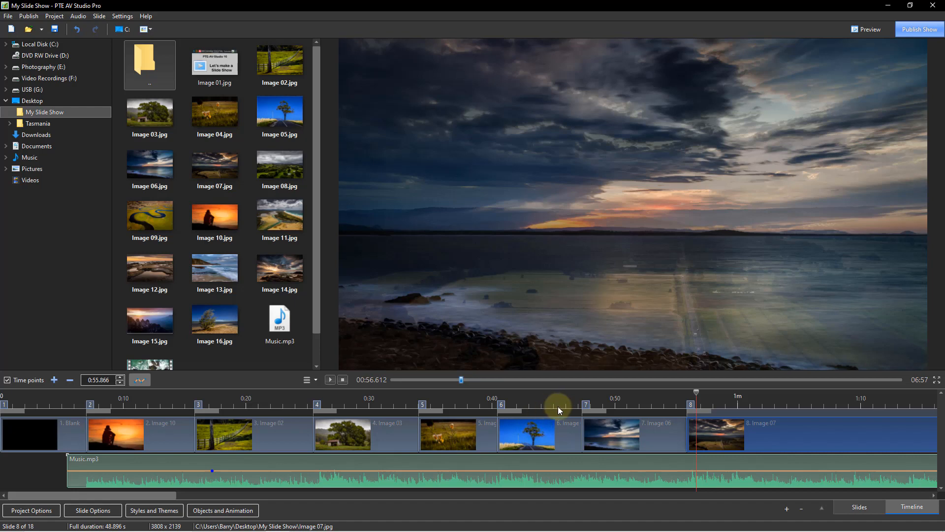
{"action": "left_click", "coordinate": [566, 393]}
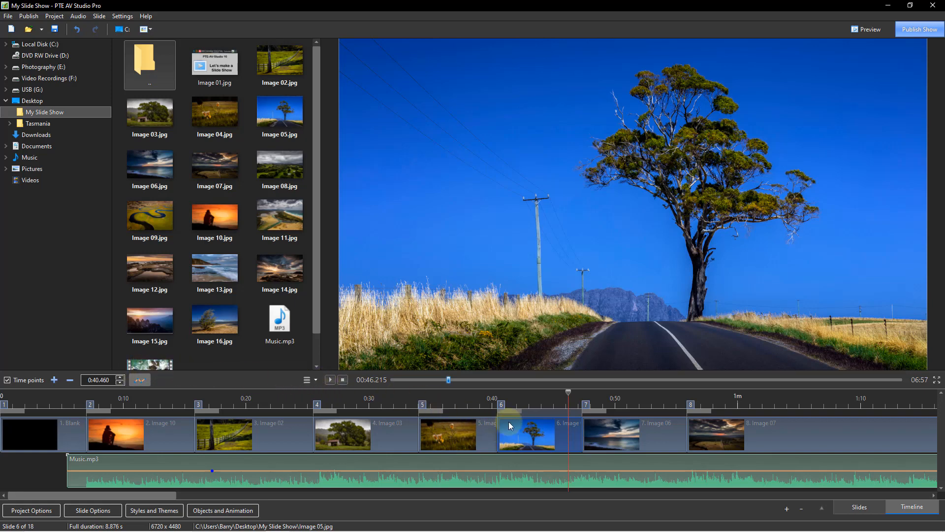
{"action": "left_click", "coordinate": [330, 379]}
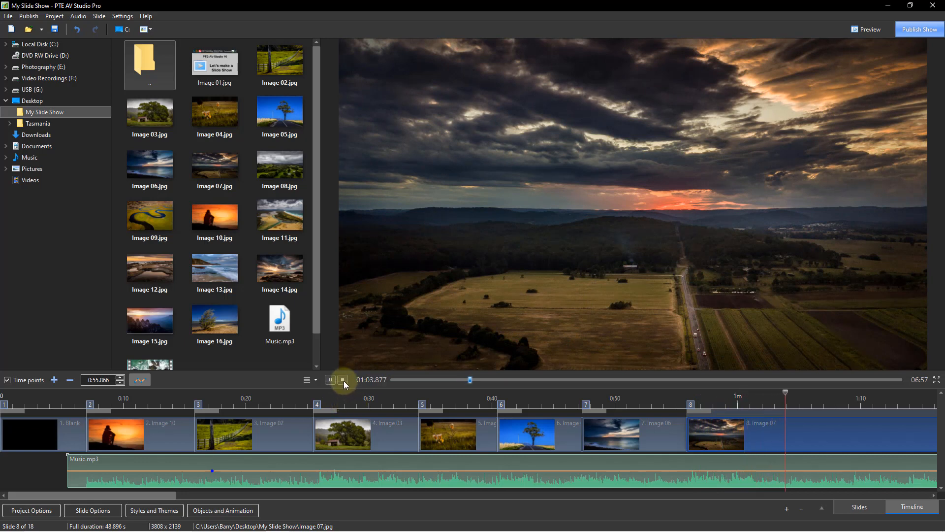
{"action": "left_click", "coordinate": [344, 379]}
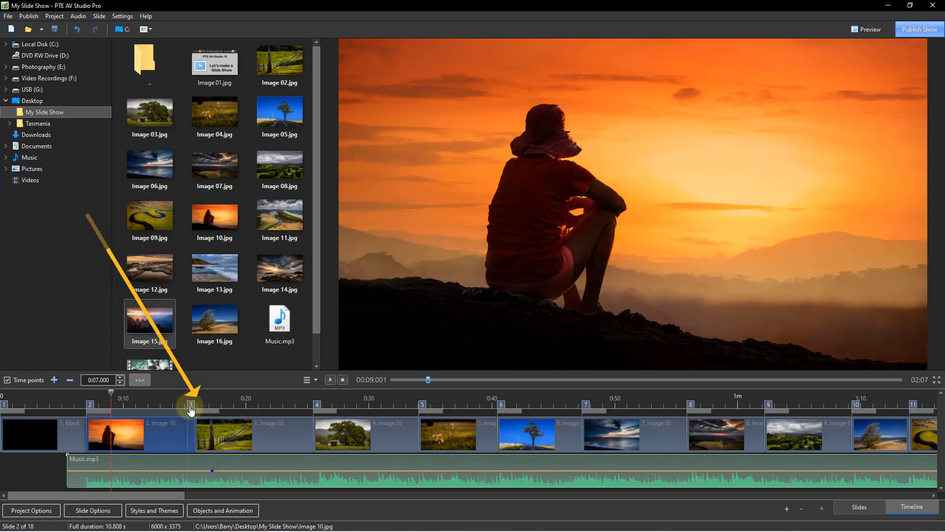
- Move the Image 02 time point to 0:16.059, then try shifting that slide and all following ones along the timeline and undo the shift
{"action": "mouse_move", "coordinate": [201, 405]}
{"action": "left_mouse_down"}
{"action": "mouse_move", "coordinate": [190, 412]}
{"action": "mouse_move", "coordinate": [213, 407]}
{"action": "mouse_move", "coordinate": [200, 407]}
{"action": "left_mouse_up"}
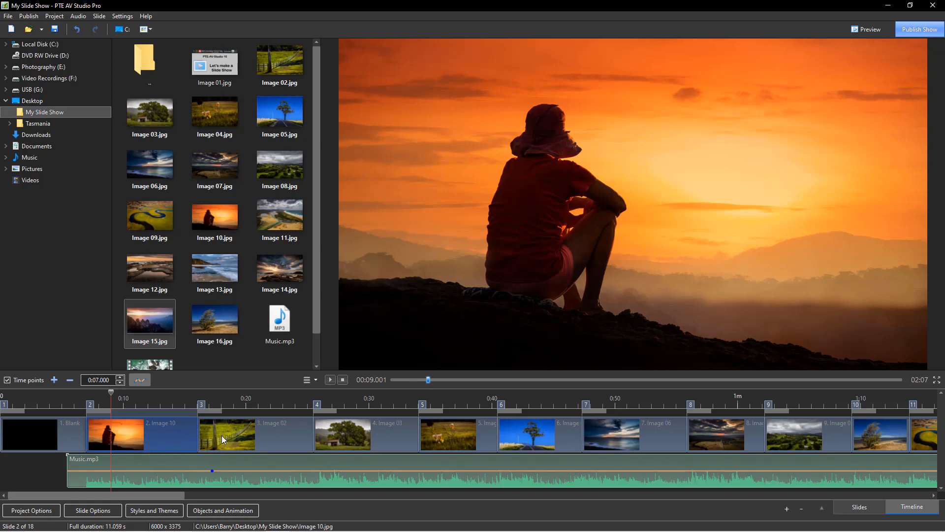
{"action": "left_click_drag", "start_coordinate": [221, 436], "coordinate": [378, 449]}
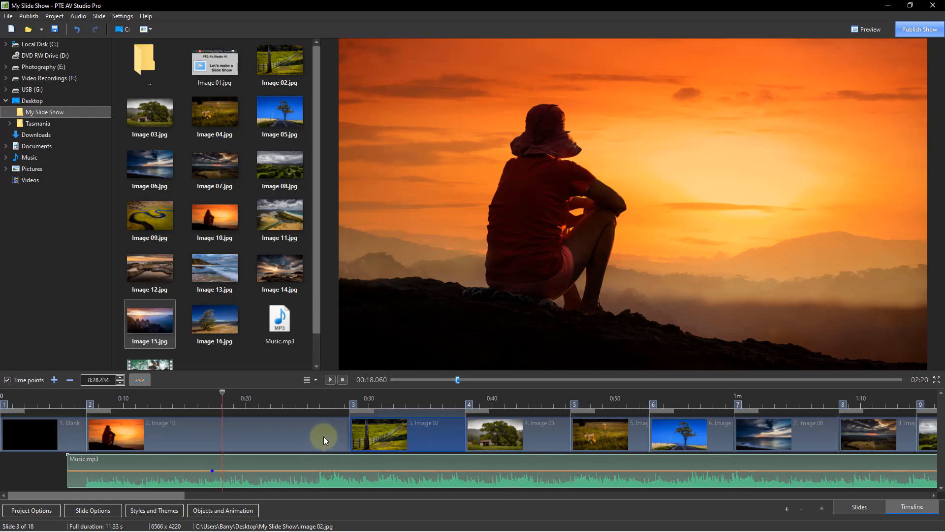
{"action": "key", "text": "ctrl+z"}
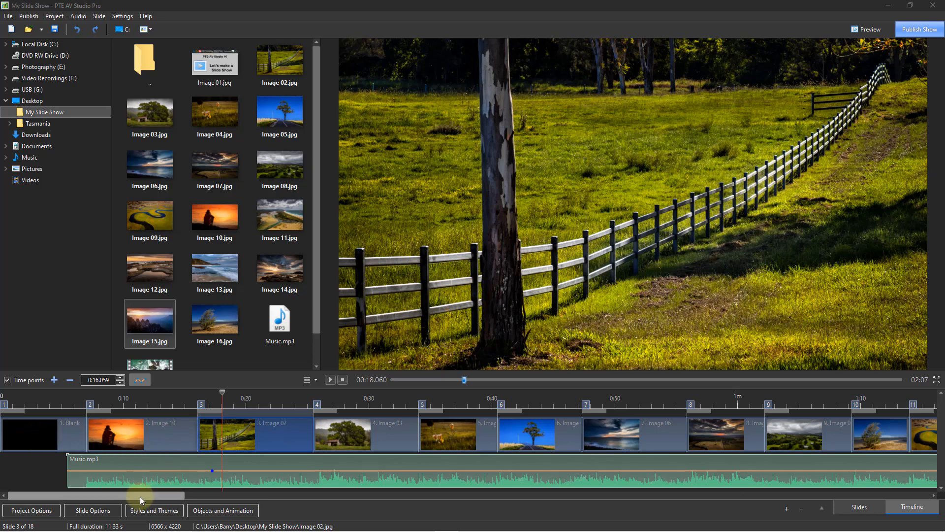
- Lengthen the final blank slide's transition to end at about 2:01, and try to shorten that slide
{"action": "left_click_drag", "start_coordinate": [136, 494], "coordinate": [270, 501]}
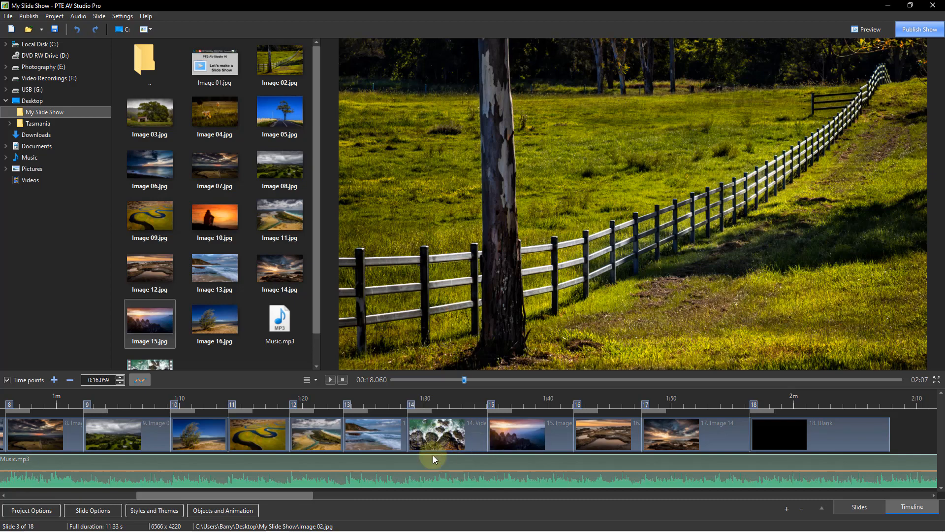
{"action": "mouse_move", "coordinate": [229, 495]}
{"action": "left_mouse_down"}
{"action": "mouse_move", "coordinate": [292, 494]}
{"action": "mouse_move", "coordinate": [314, 499]}
{"action": "mouse_move", "coordinate": [312, 509]}
{"action": "left_mouse_up"}
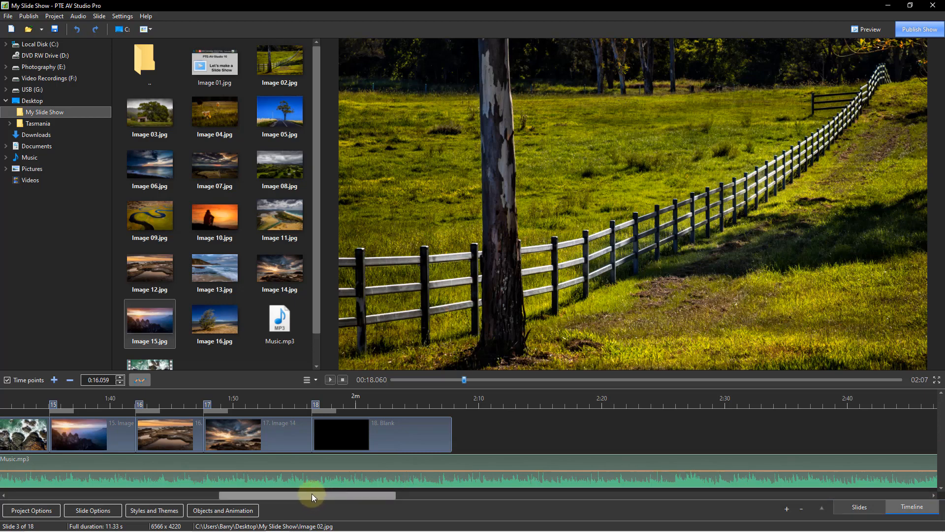
{"action": "mouse_move", "coordinate": [335, 412]}
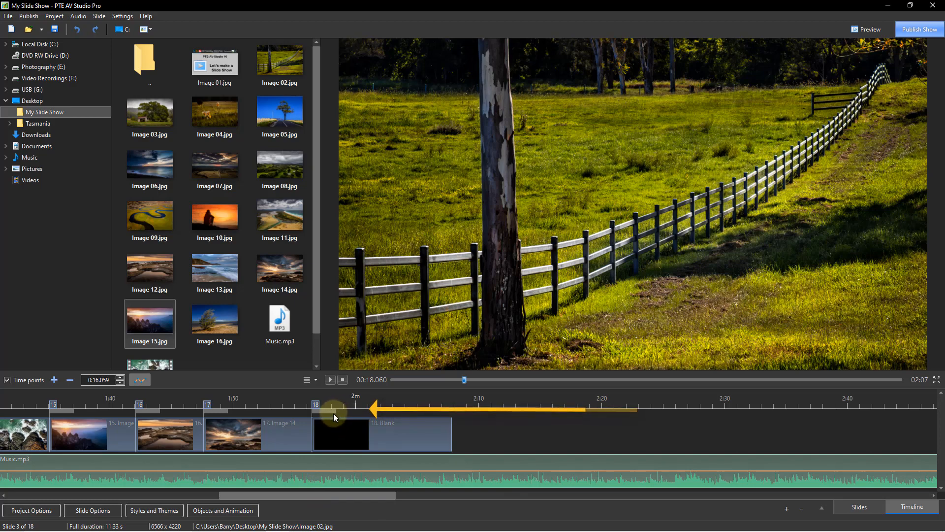
{"action": "left_click_drag", "start_coordinate": [337, 409], "coordinate": [372, 417]}
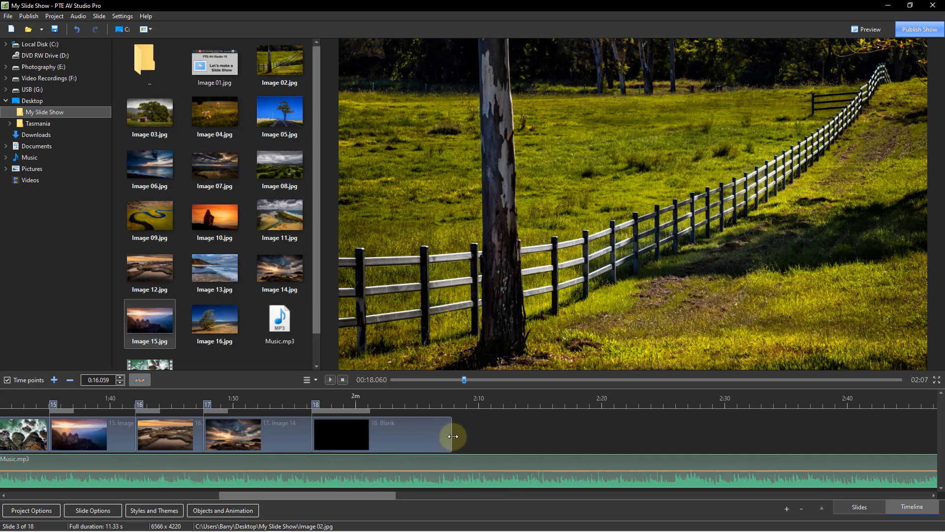
{"action": "left_click_drag", "start_coordinate": [452, 431], "coordinate": [393, 428]}
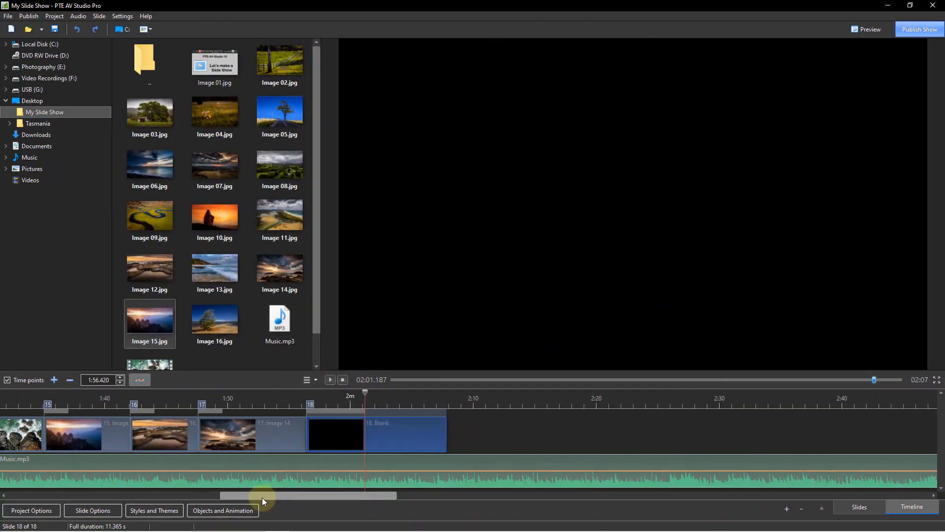
- Trim the end of Music.mp3 back to about 2:00 and shorten the final blank slide to a full duration of 6.528 s
{"action": "left_click_drag", "start_coordinate": [255, 495], "coordinate": [821, 529]}
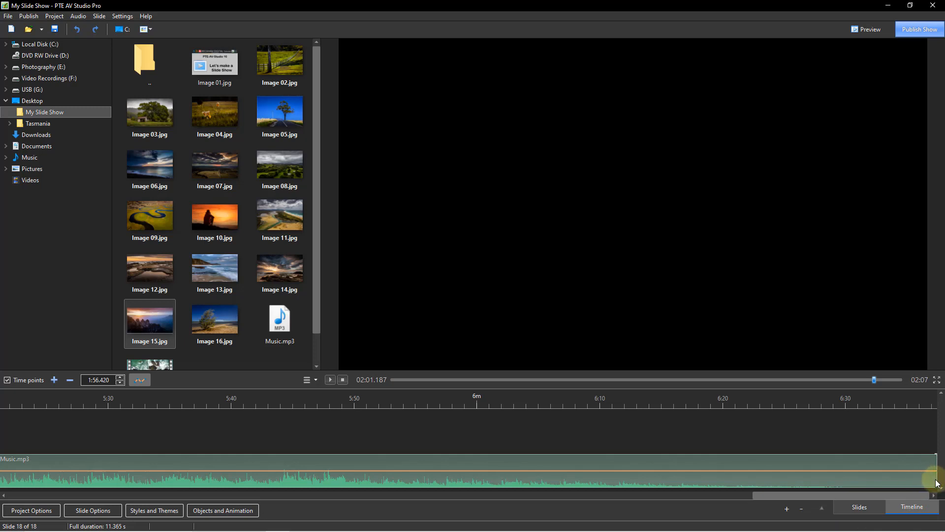
{"action": "left_click_drag", "start_coordinate": [936, 482], "coordinate": [467, 482]}
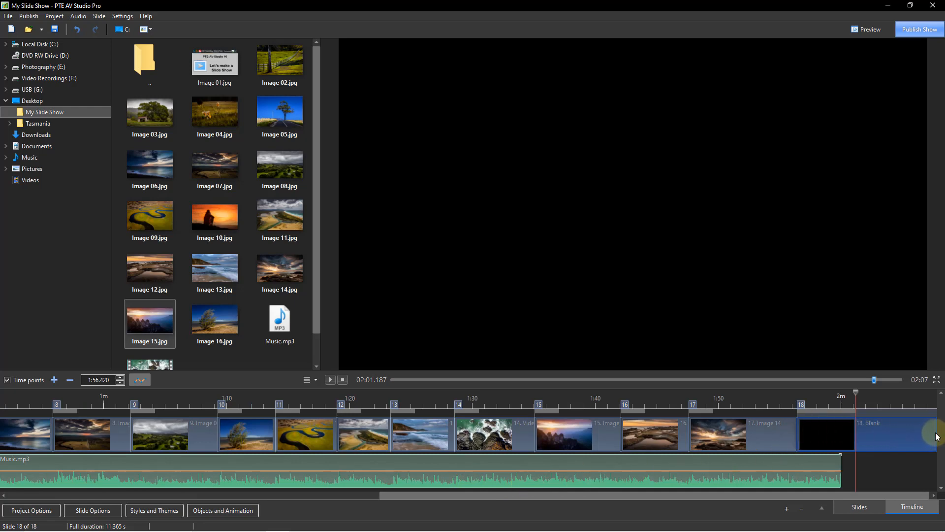
{"action": "left_click_drag", "start_coordinate": [938, 436], "coordinate": [876, 425]}
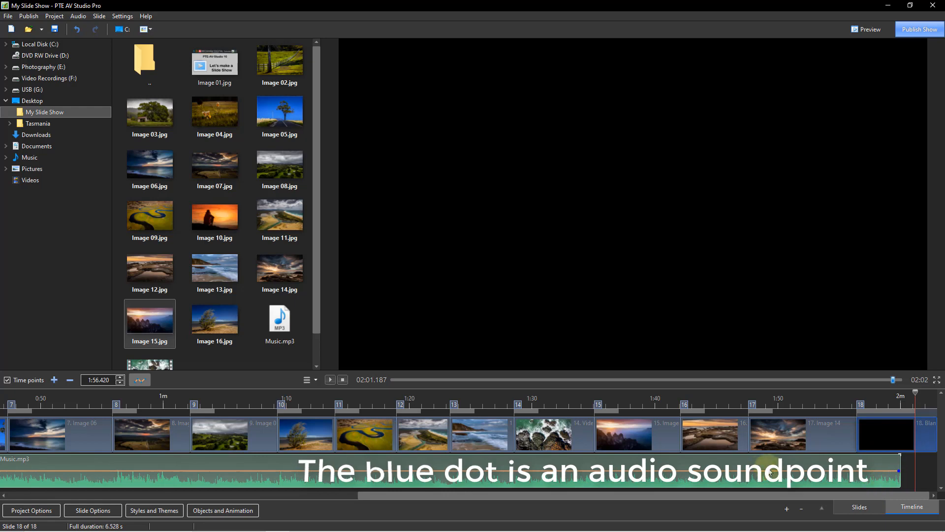
- Fade the music volume down to silence from about 1:45 to the track's end, and play the show from about 1:40
{"action": "left_click", "coordinate": [712, 471]}
{"action": "left_click", "coordinate": [898, 471]}
{"action": "left_click_drag", "start_coordinate": [899, 474], "coordinate": [901, 491]}
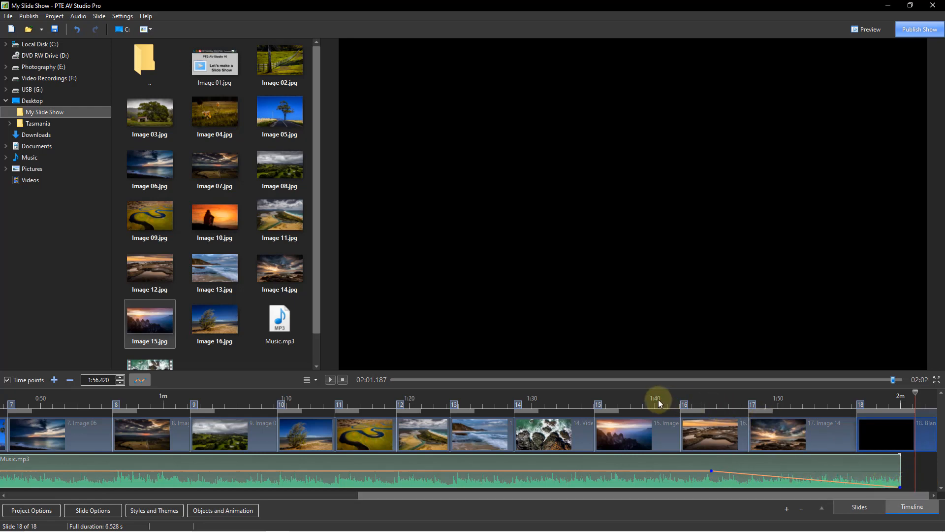
{"action": "left_click", "coordinate": [662, 403]}
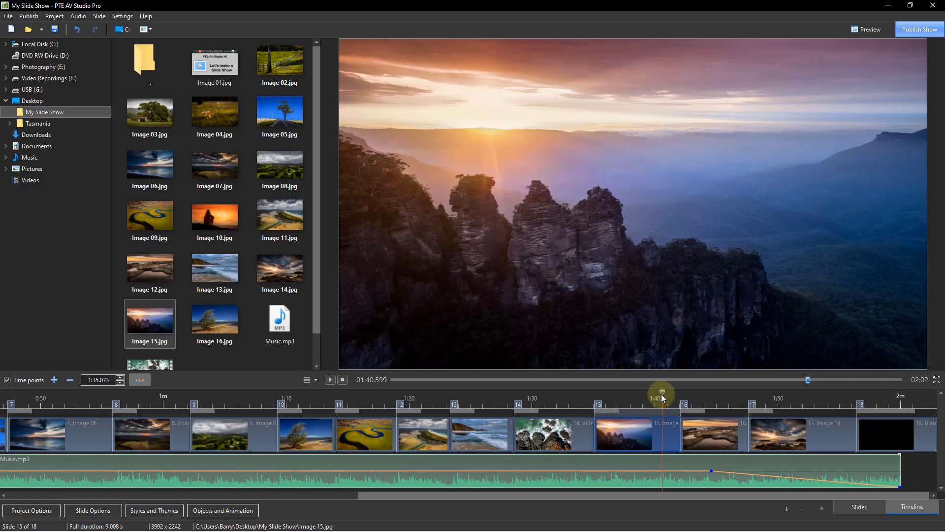
{"action": "left_click", "coordinate": [329, 380]}
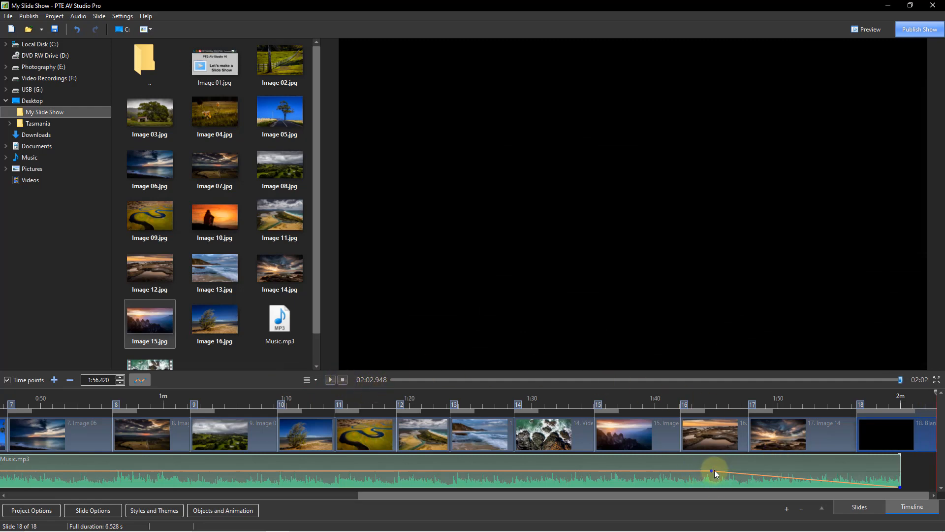
- Move the start of the music fade-out to about 1:50 and save the project
{"action": "mouse_move", "coordinate": [714, 473]}
{"action": "left_click_drag", "start_coordinate": [713, 473], "coordinate": [776, 476]}
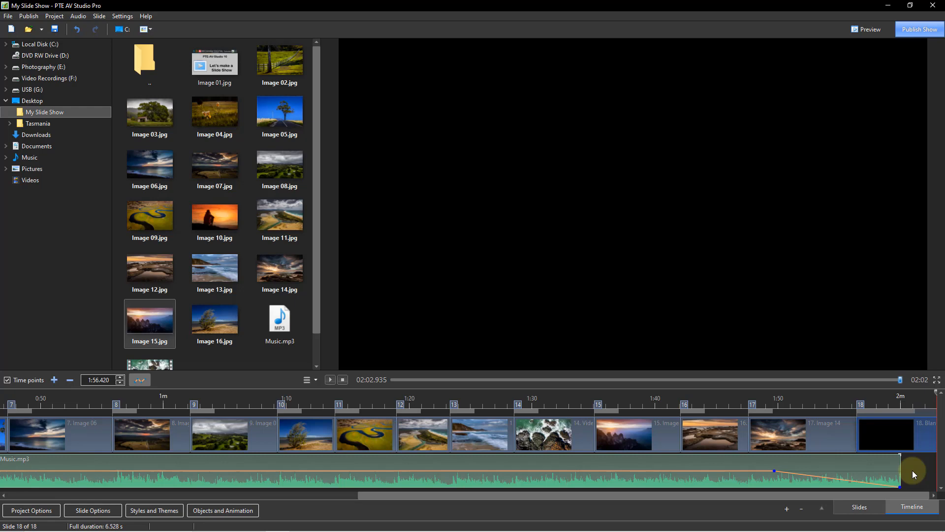
{"action": "key", "text": "ctrl+s"}
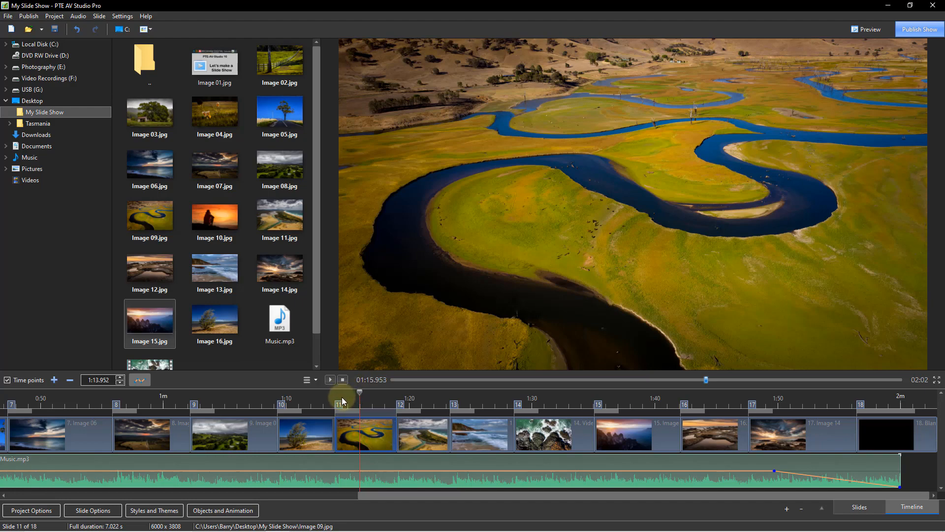
- Scrub through the slides up to about 1:45 and run the fullscreen preview from that position
{"action": "left_click_drag", "start_coordinate": [359, 392], "coordinate": [438, 397]}
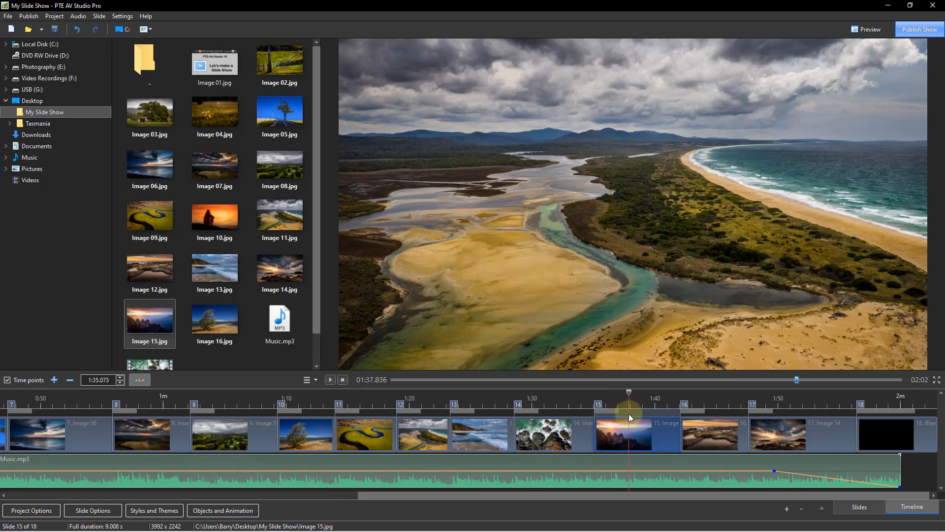
{"action": "left_click", "coordinate": [630, 414]}
{"action": "left_click_drag", "start_coordinate": [633, 392], "coordinate": [727, 403]}
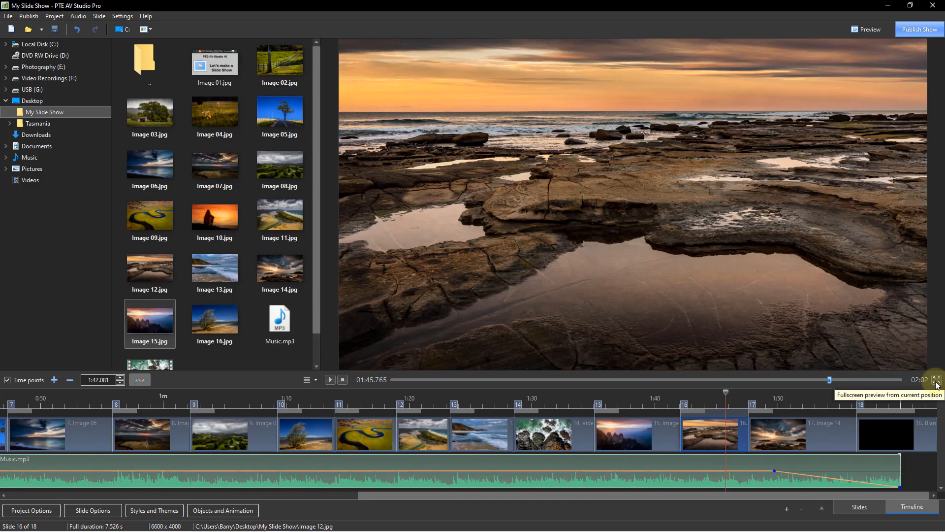
{"action": "left_click", "coordinate": [937, 380]}
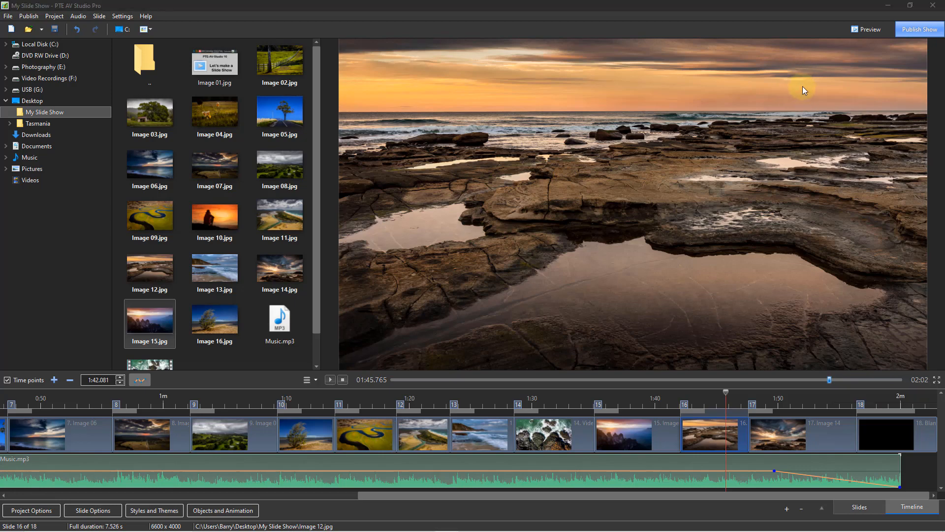
- Publish the show as an HD and 4K video at 1920x1080, High quality and 60p, saved as My Slide Show.mp4
{"action": "left_click", "coordinate": [917, 32]}
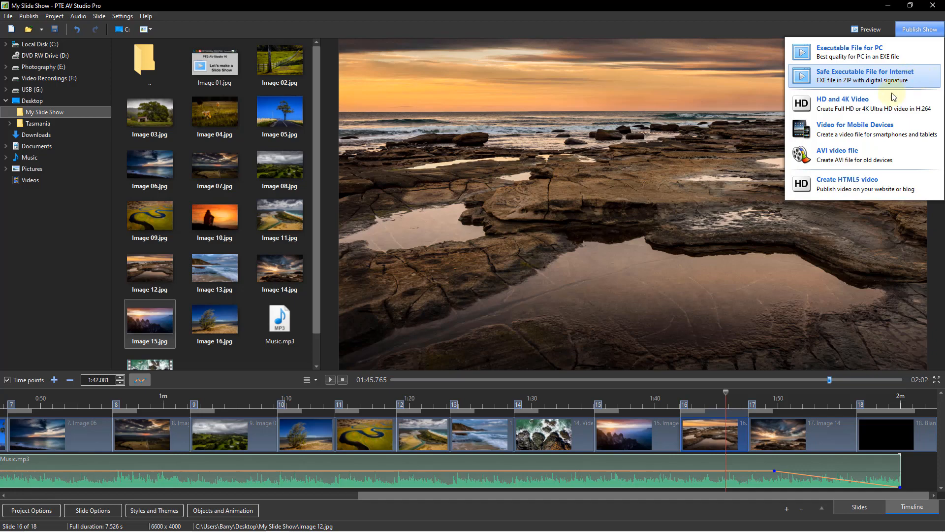
{"action": "left_click", "coordinate": [826, 104]}
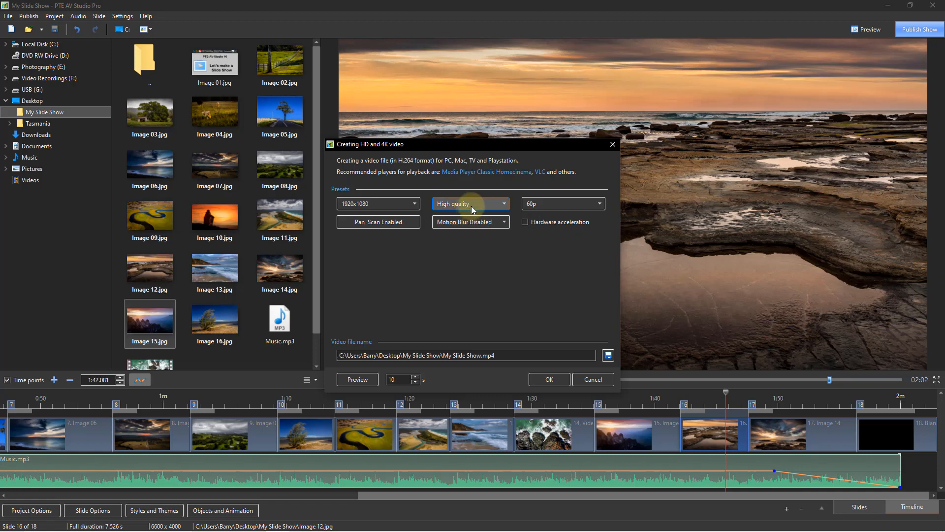
{"action": "left_click", "coordinate": [542, 203]}
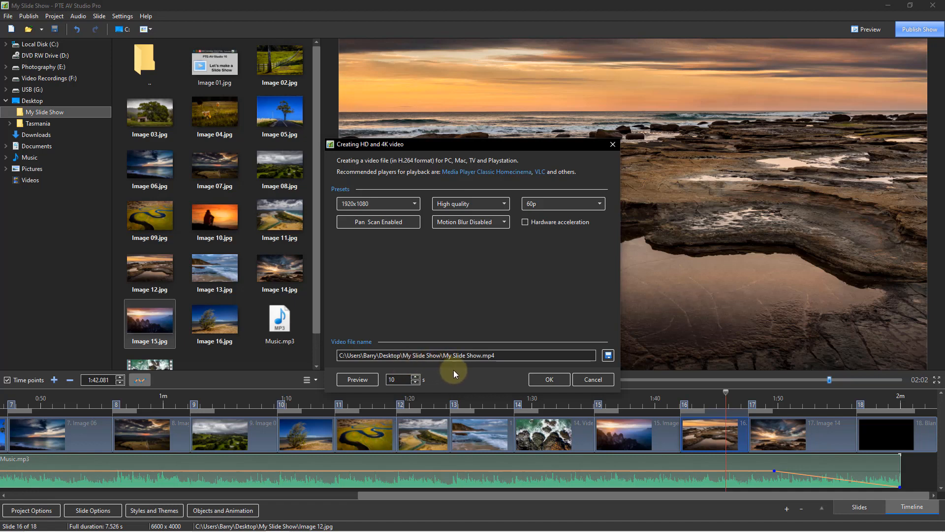
{"action": "left_click", "coordinate": [549, 380]}
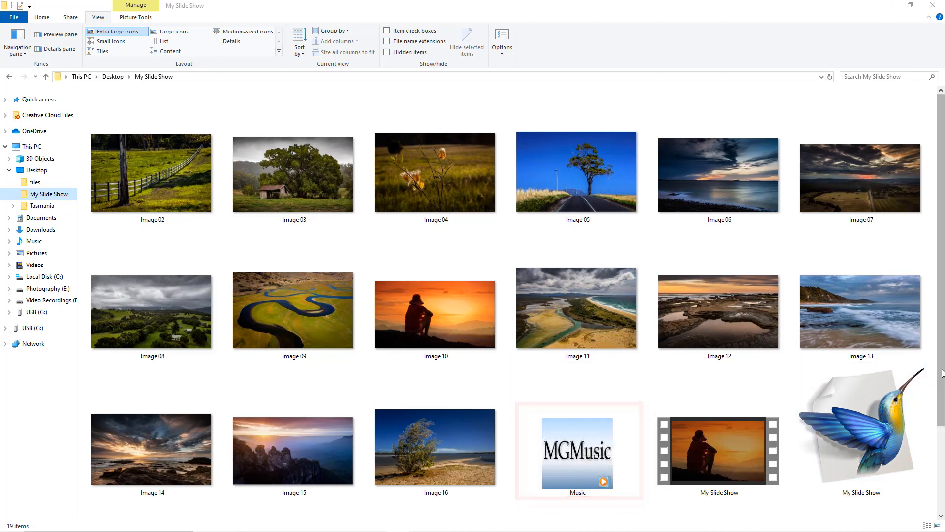
- In File Explorer, locate the project file in the My Slide Show folder and select the published video
{"action": "mouse_move", "coordinate": [941, 372]}
{"action": "left_mouse_down"}
{"action": "mouse_move", "coordinate": [935, 467]}
{"action": "mouse_move", "coordinate": [936, 375]}
{"action": "left_mouse_up"}
{"action": "mouse_move", "coordinate": [861, 423]}
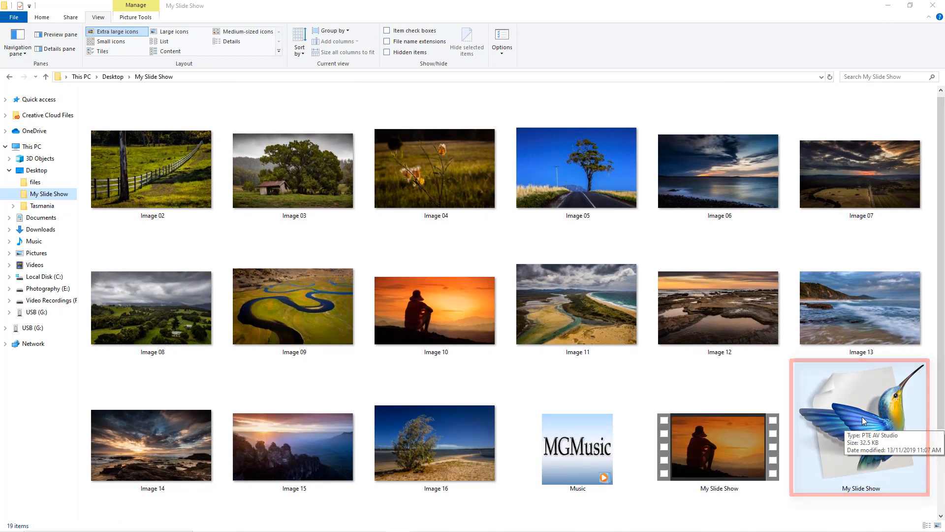
{"action": "left_click", "coordinate": [716, 442]}
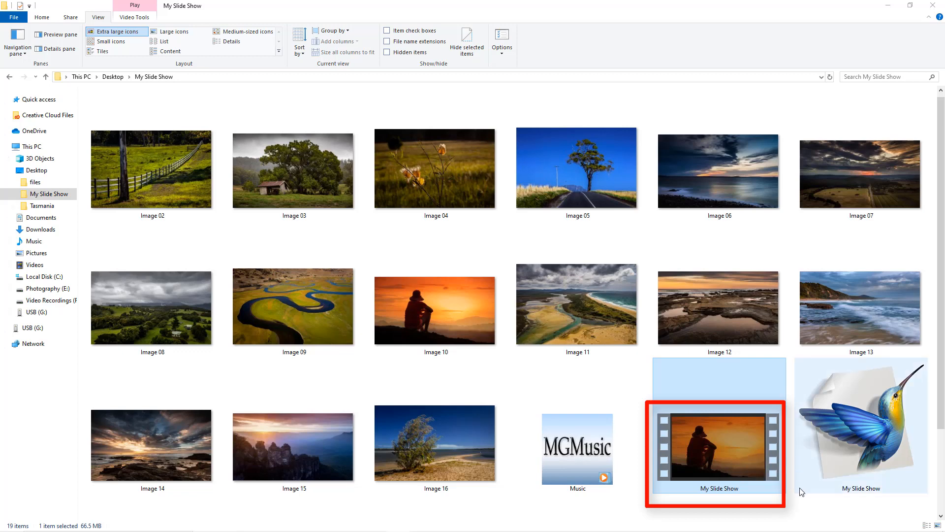